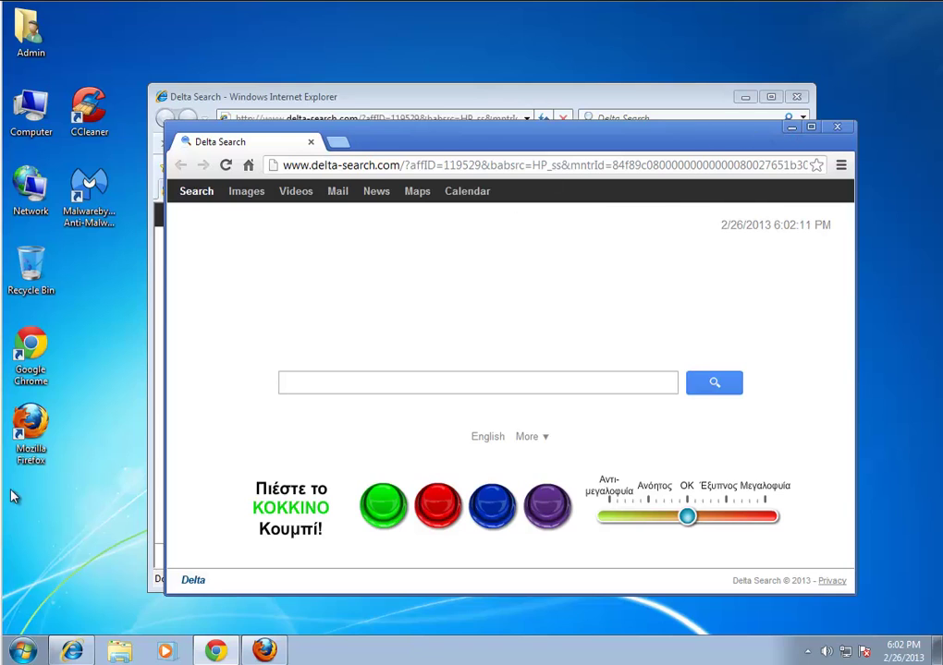
- Close the open Chrome and Internet Explorer windows showing the Delta Search page
{"action": "left_click", "coordinate": [24, 649]}
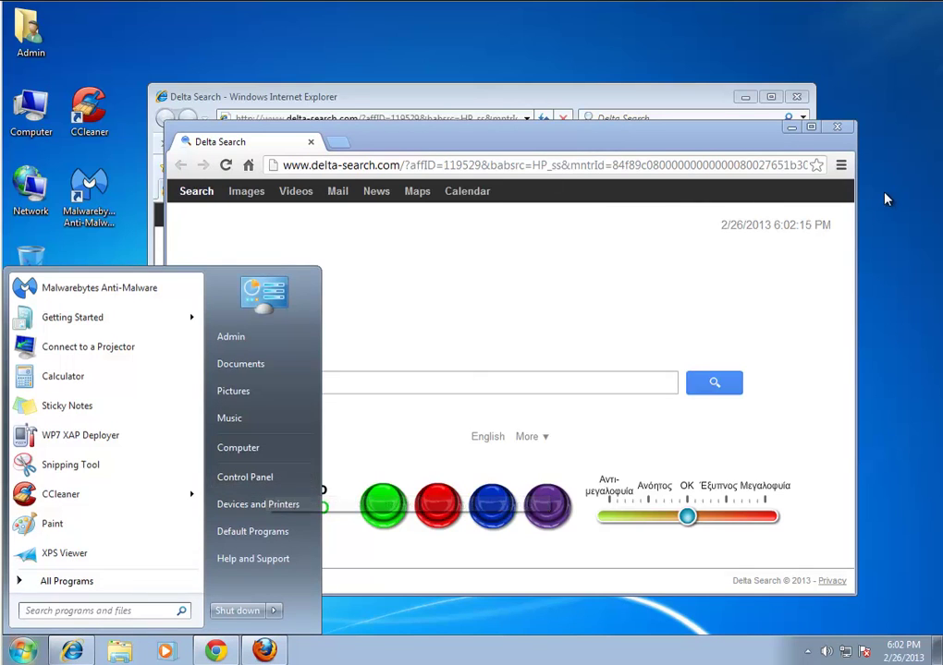
{"action": "left_click", "coordinate": [837, 127]}
{"action": "left_click", "coordinate": [797, 96]}
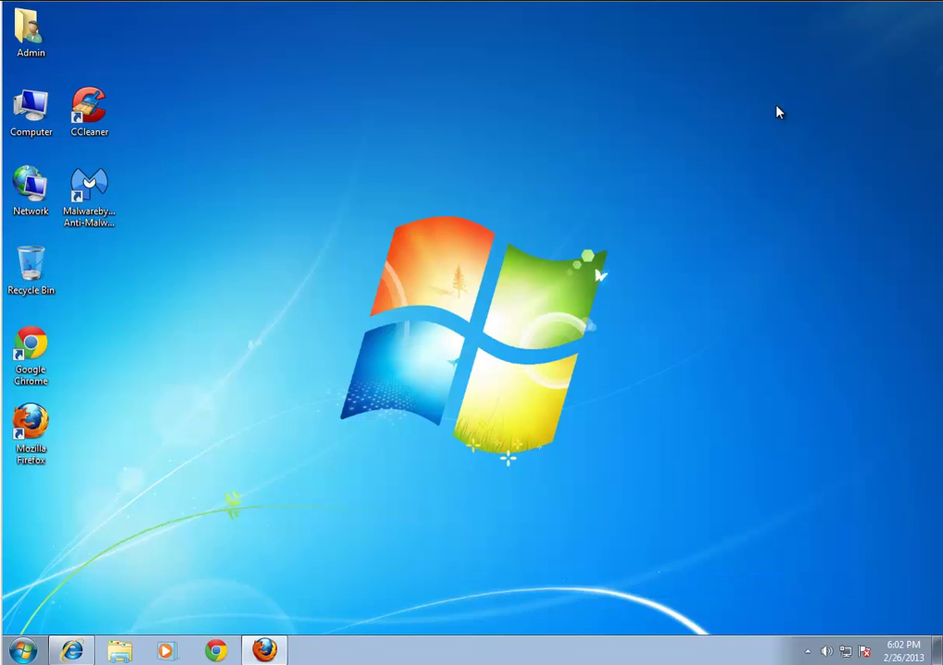
- Open Programs and Features in the Control Panel to list the installed programs
{"action": "left_click", "coordinate": [23, 650]}
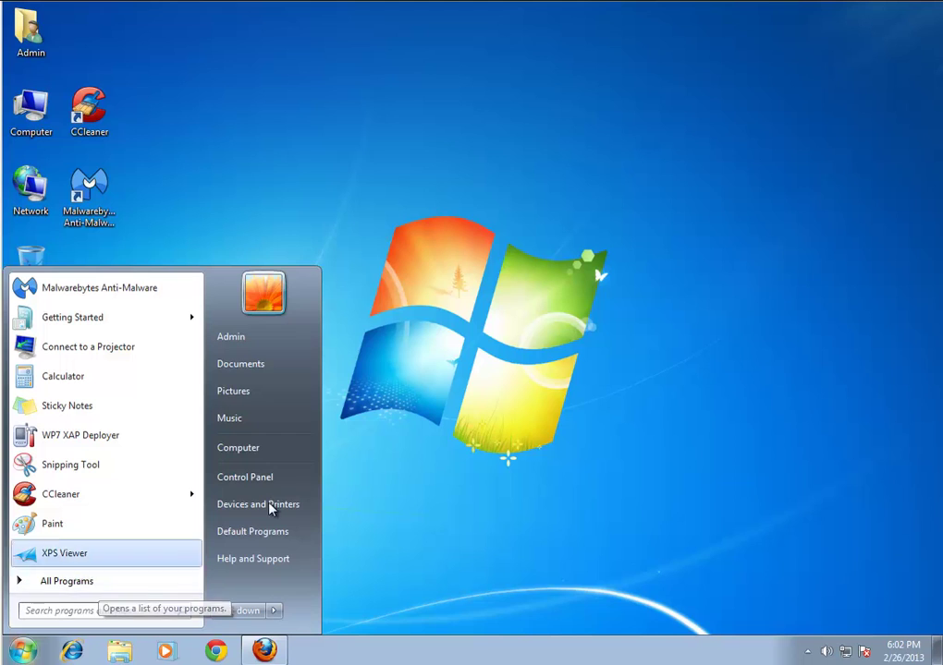
{"action": "left_click", "coordinate": [292, 478]}
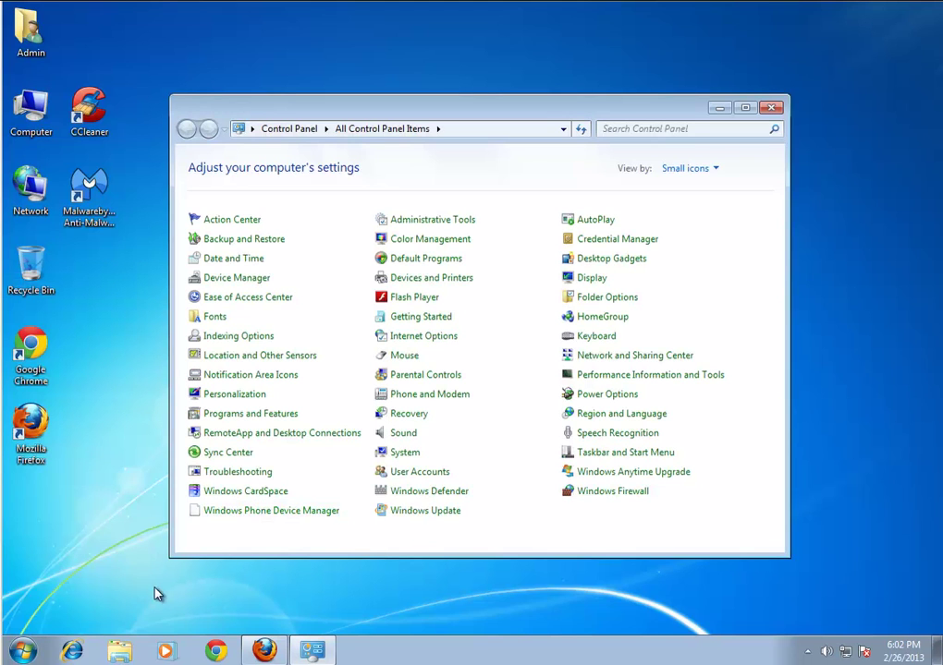
{"action": "left_click", "coordinate": [288, 416]}
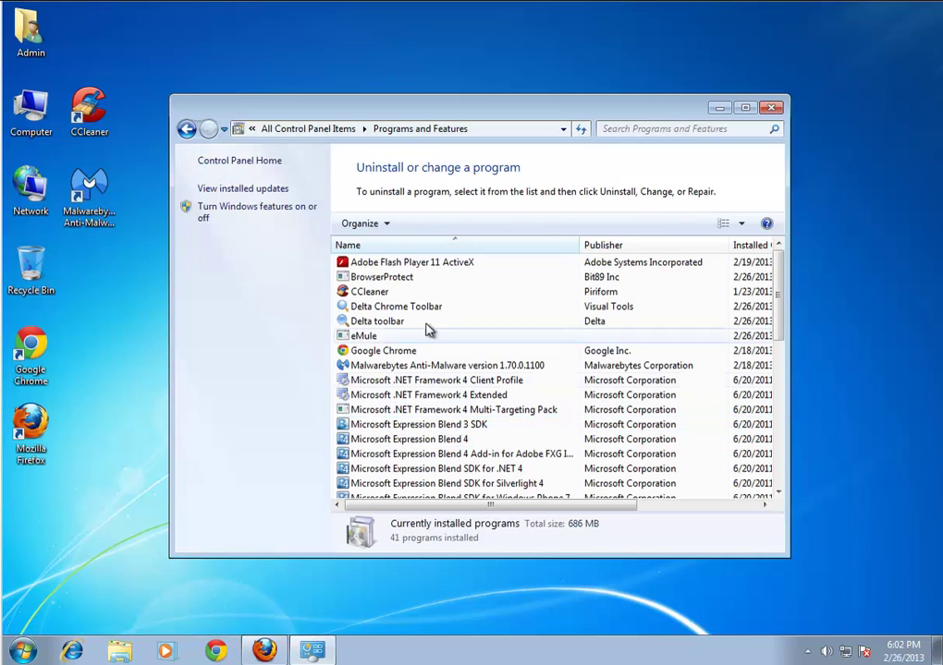
- Uninstall the BrowserProtect program published by Bit89 Inc
{"action": "left_click", "coordinate": [371, 321]}
{"action": "left_click", "coordinate": [369, 306]}
{"action": "left_click", "coordinate": [379, 278]}
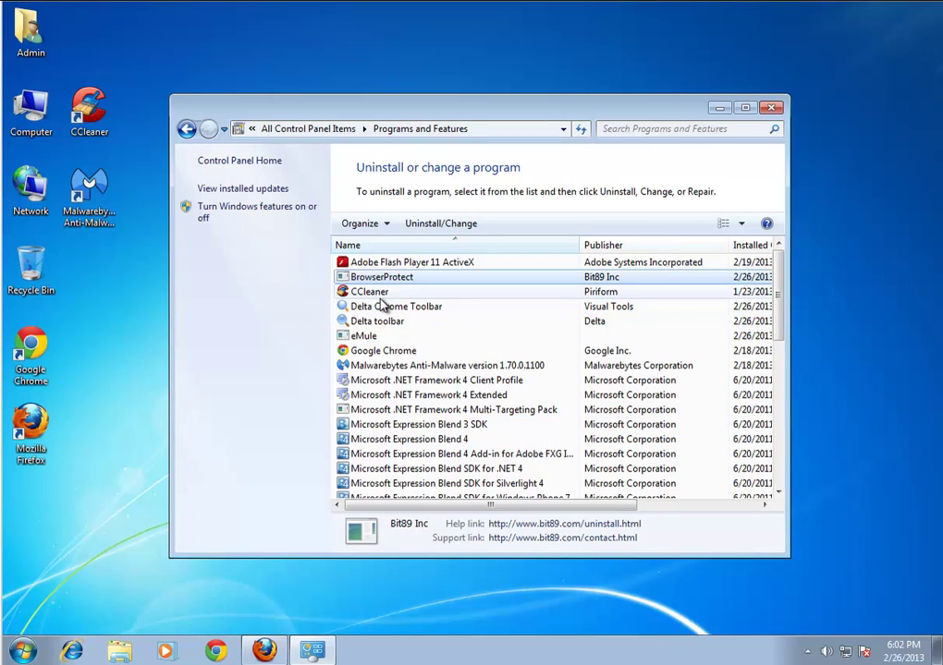
{"action": "left_click", "coordinate": [383, 308]}
{"action": "left_click", "coordinate": [388, 320]}
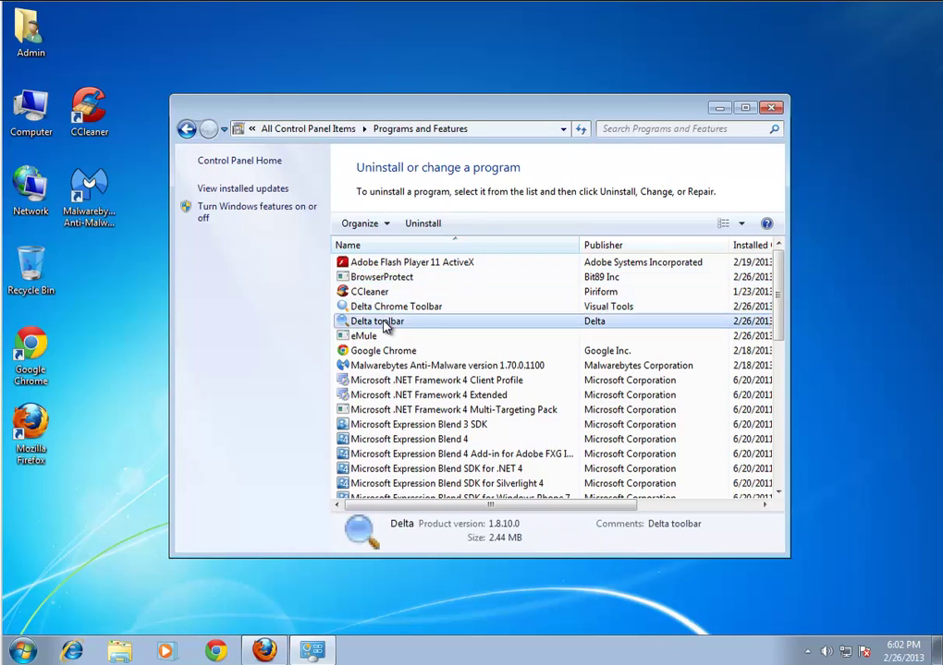
{"action": "left_click", "coordinate": [384, 278]}
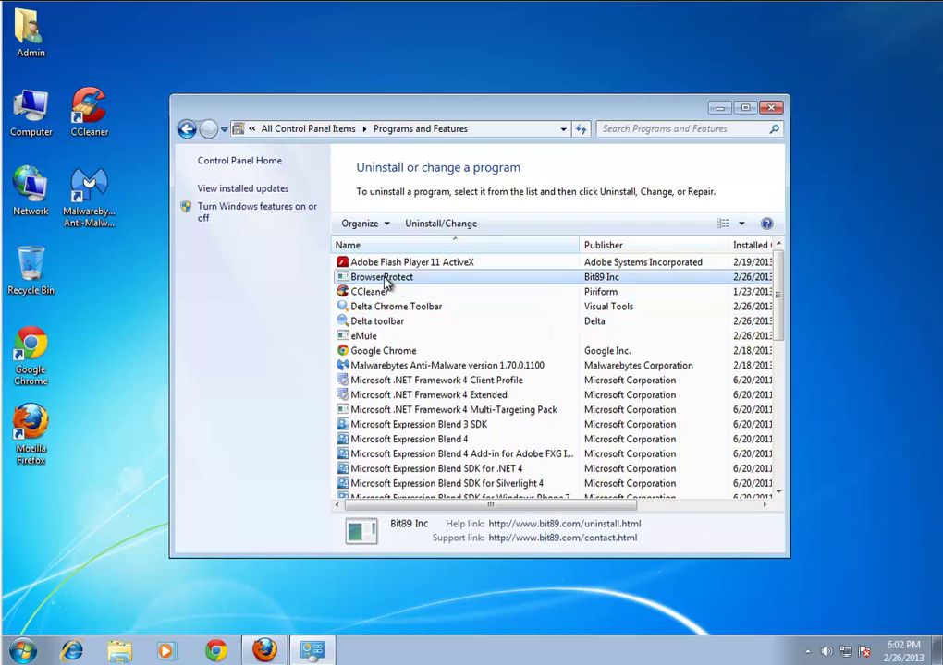
{"action": "left_click", "coordinate": [443, 224]}
{"action": "left_click", "coordinate": [471, 373]}
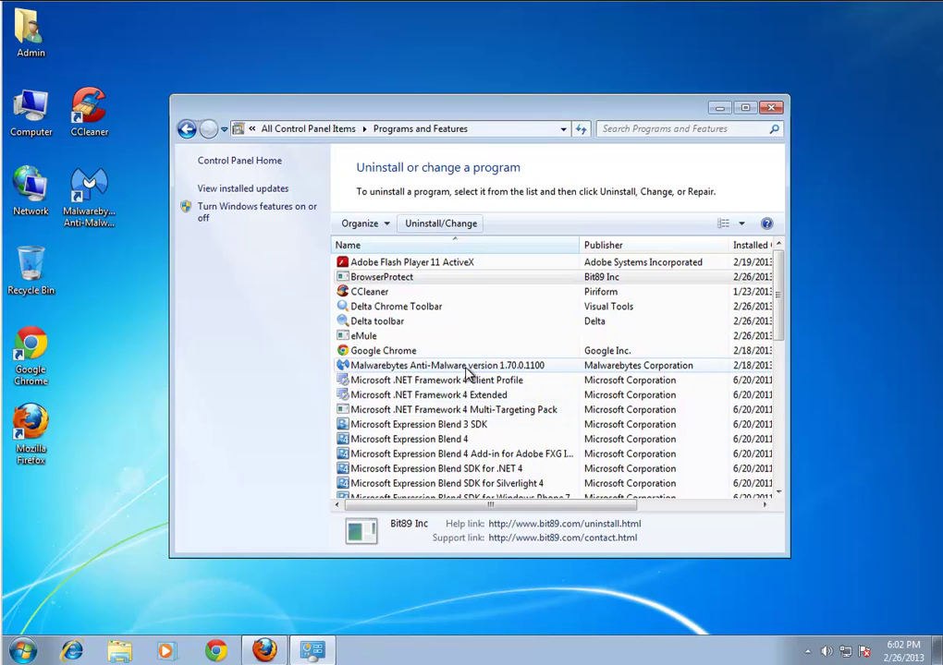
- Uninstall Delta Chrome Toolbar and confirm its removal
{"action": "left_click", "coordinate": [406, 292]}
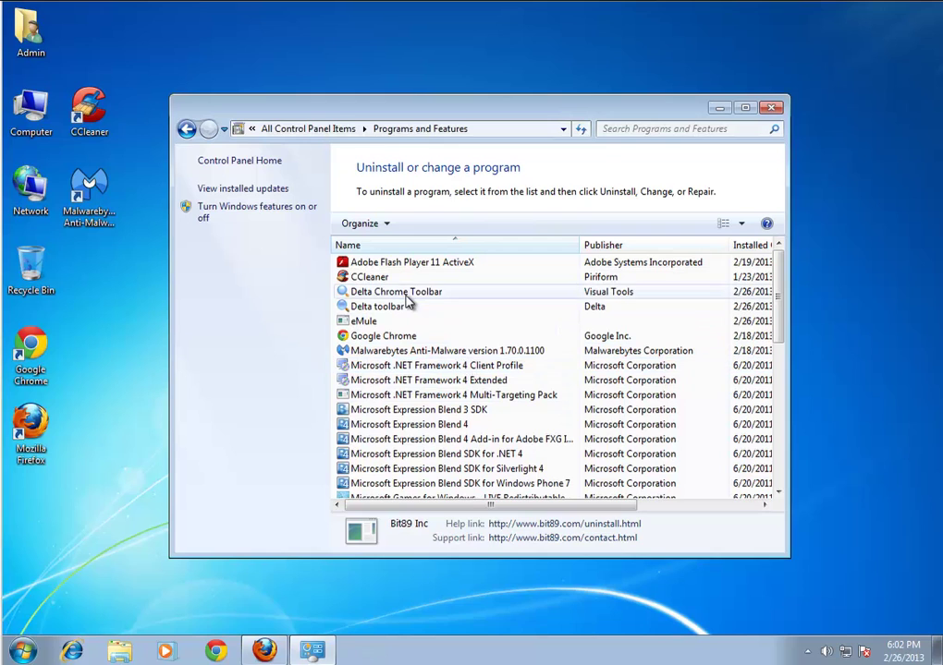
{"action": "left_click", "coordinate": [429, 225]}
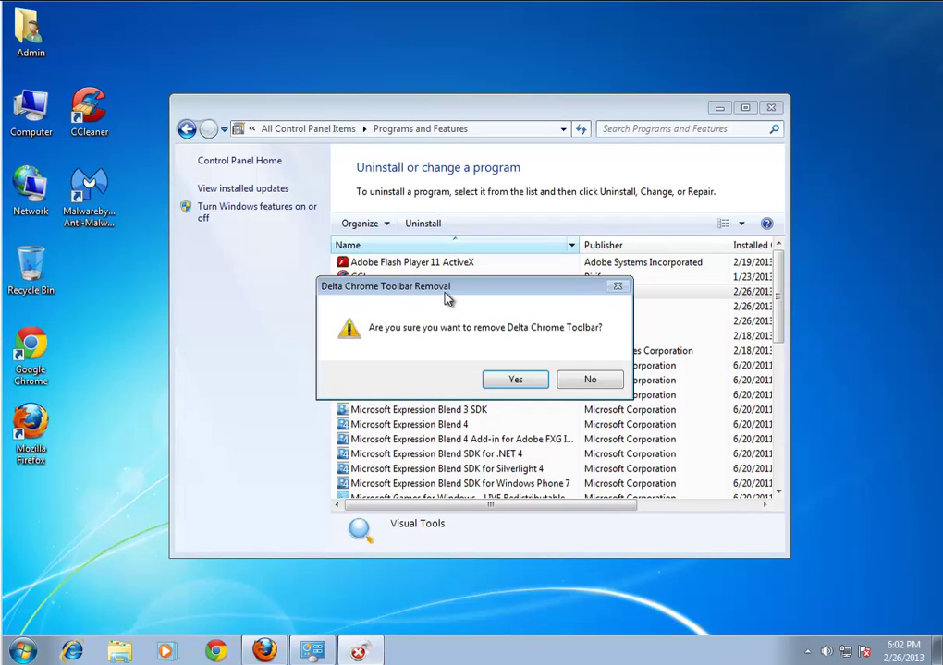
{"action": "left_click", "coordinate": [519, 379]}
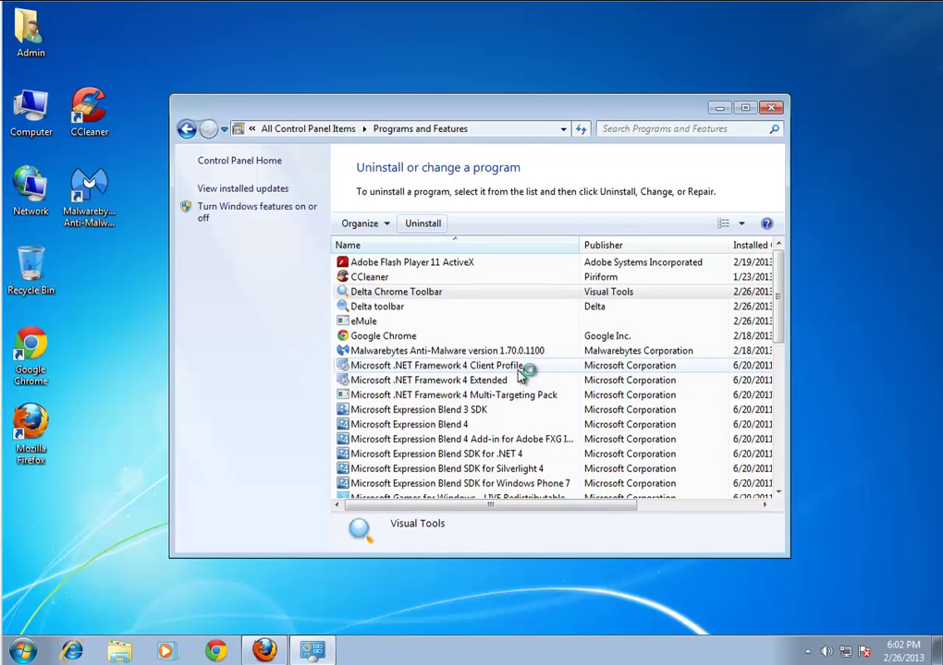
- Uninstall Delta toolbar, accept the browser restart, and close the finished uninstaller
{"action": "key", "text": "Down"}
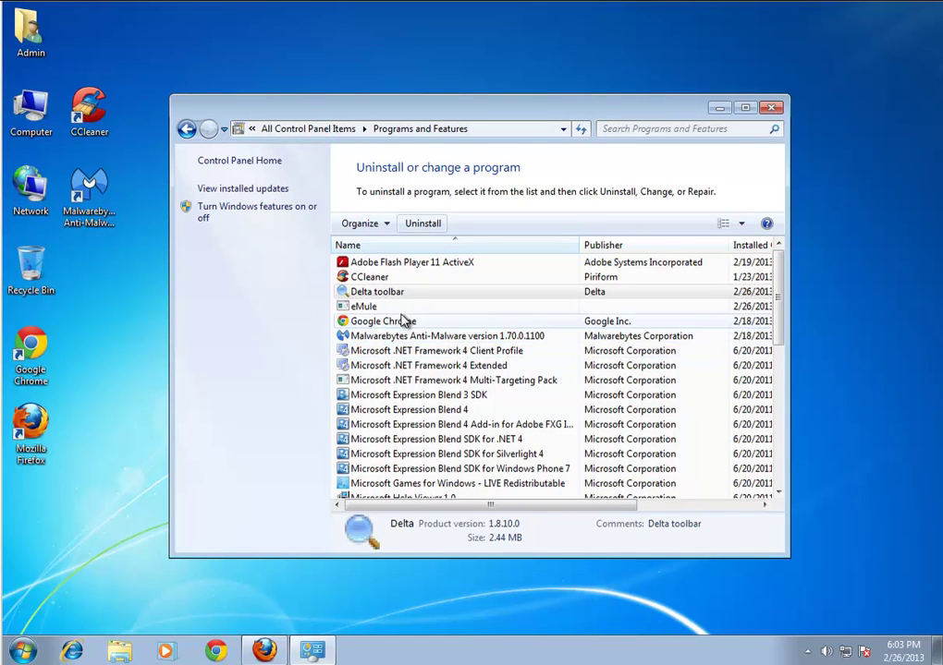
{"action": "left_click", "coordinate": [425, 224]}
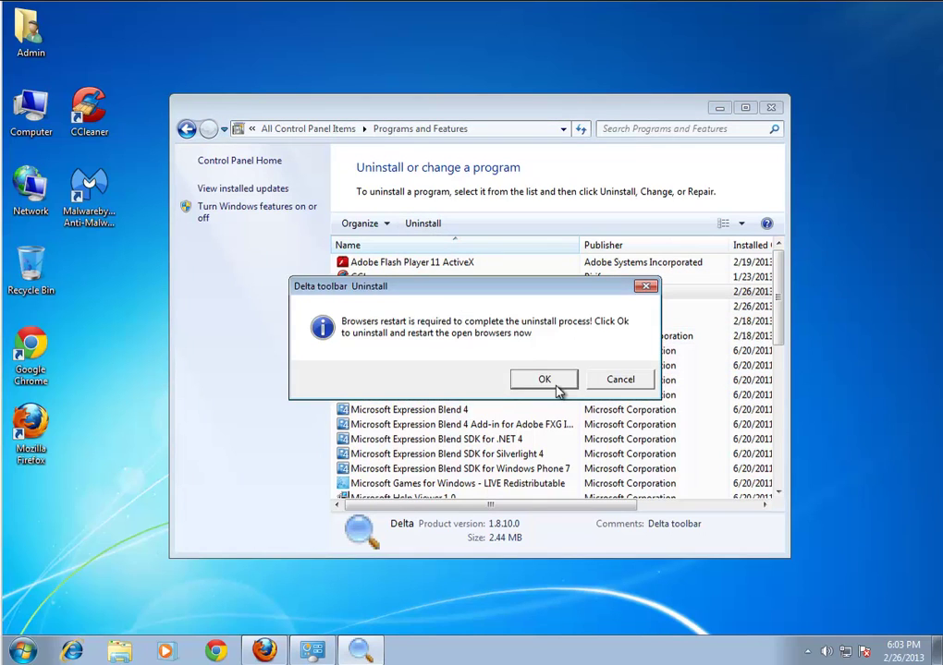
{"action": "left_click", "coordinate": [551, 383]}
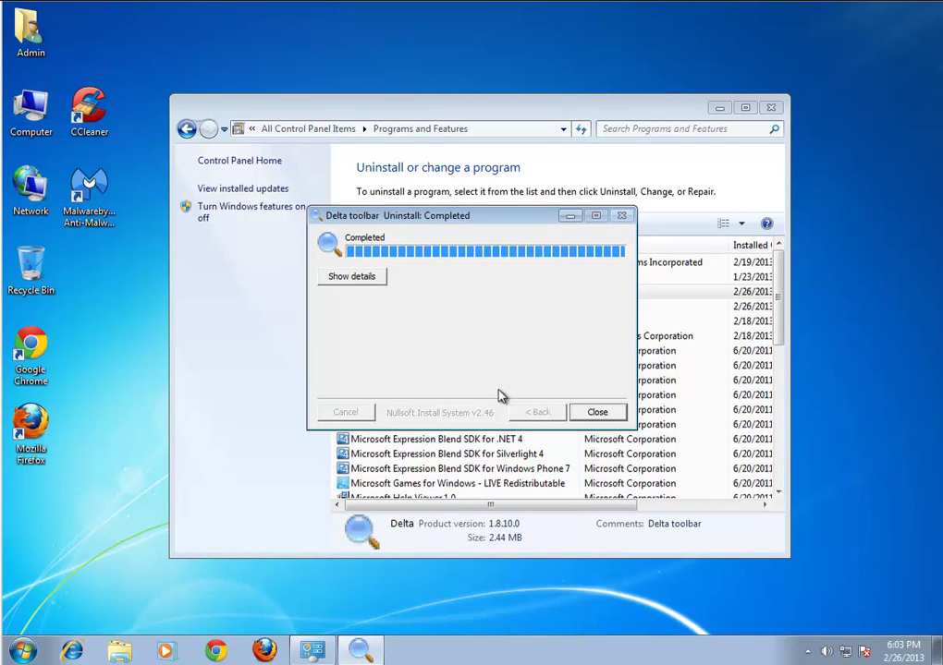
{"action": "left_click", "coordinate": [598, 413]}
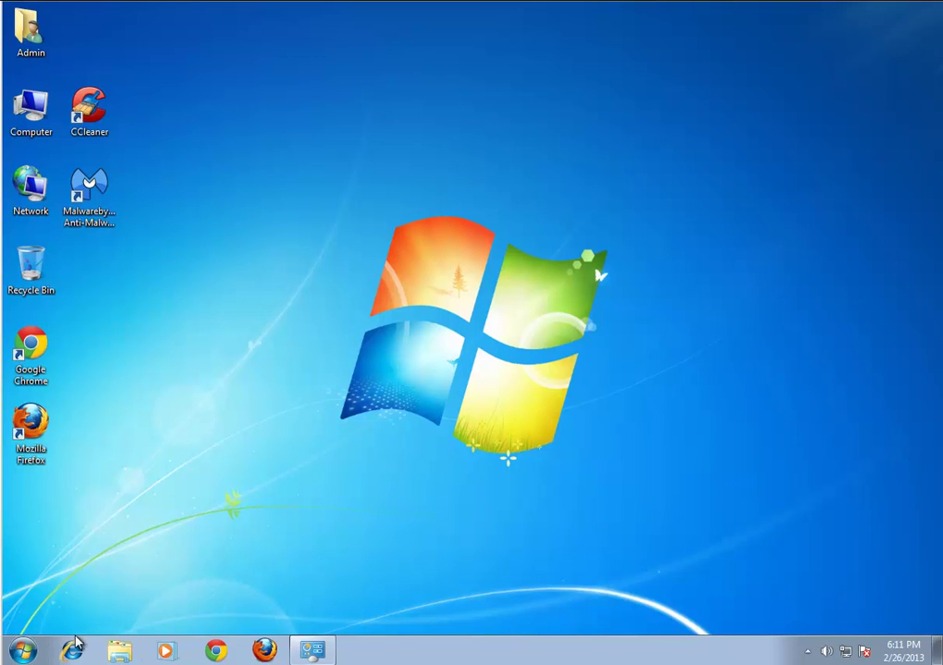
{"action": "left_click", "coordinate": [74, 653]}
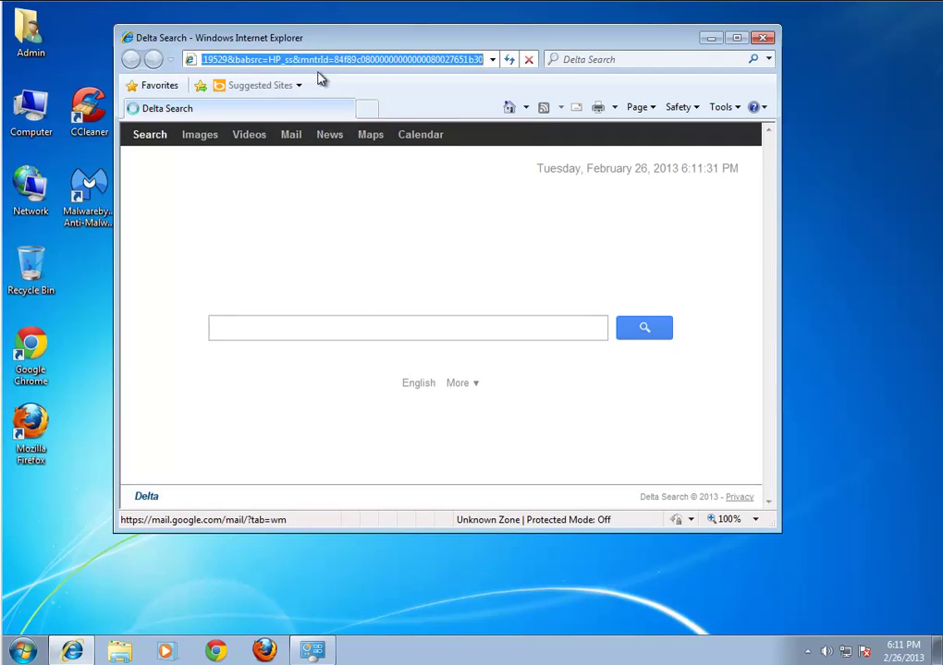
{"action": "type", "text": "www."}
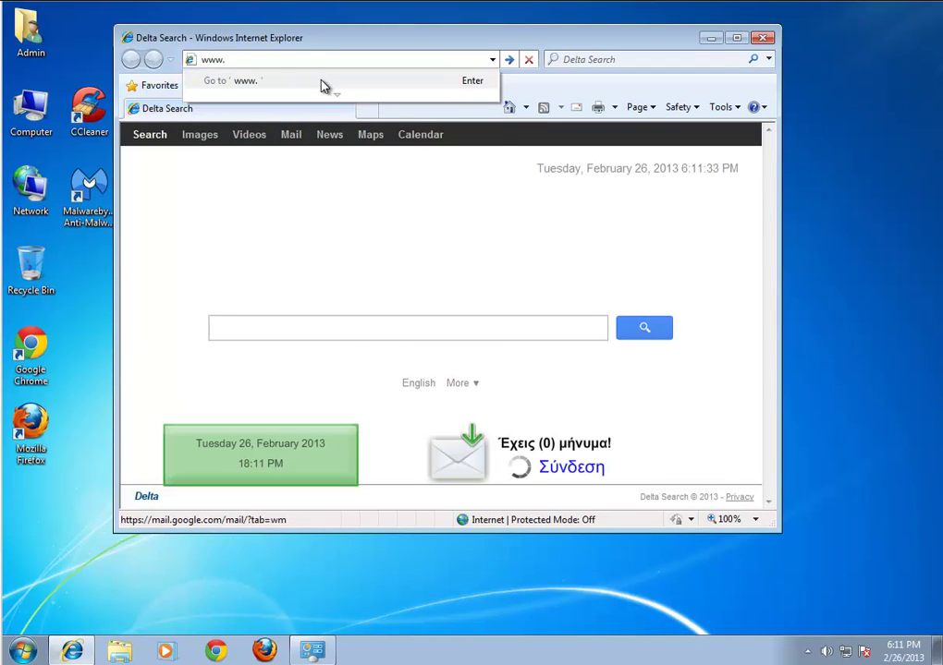
{"action": "type", "text": "wintips."}
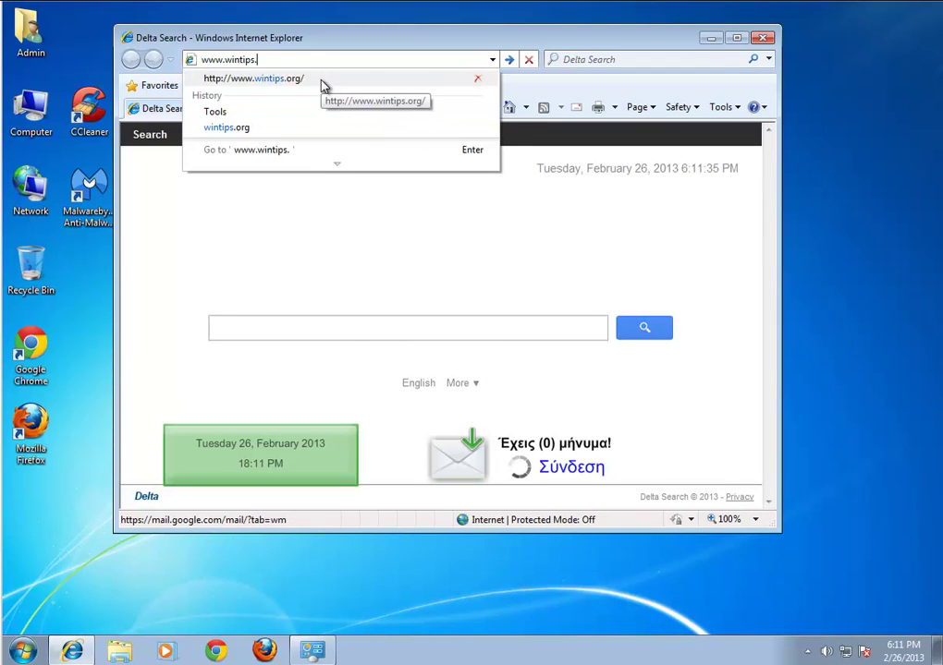
{"action": "type", "text": "org"}
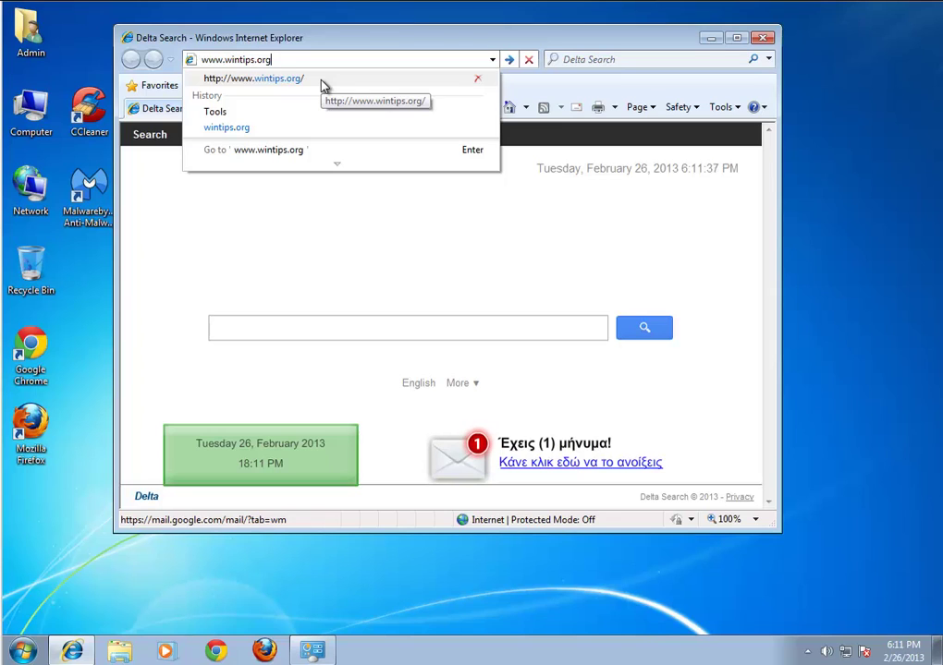
{"action": "left_click", "coordinate": [322, 81]}
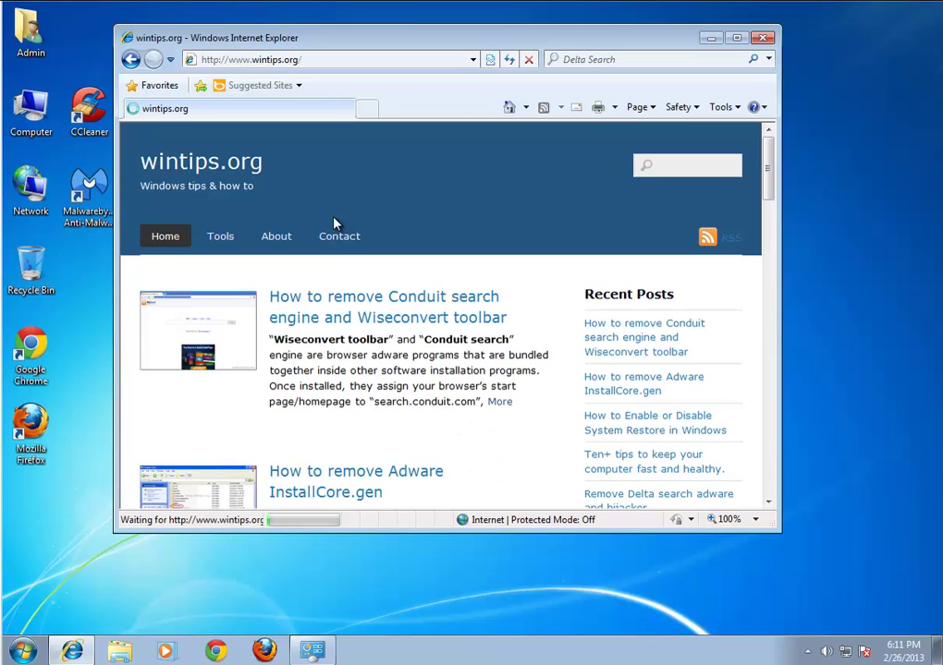
- Open the Rogue Killer download page from the site's Tools page and find its 32-bit and 64-bit builds
{"action": "left_click", "coordinate": [231, 245]}
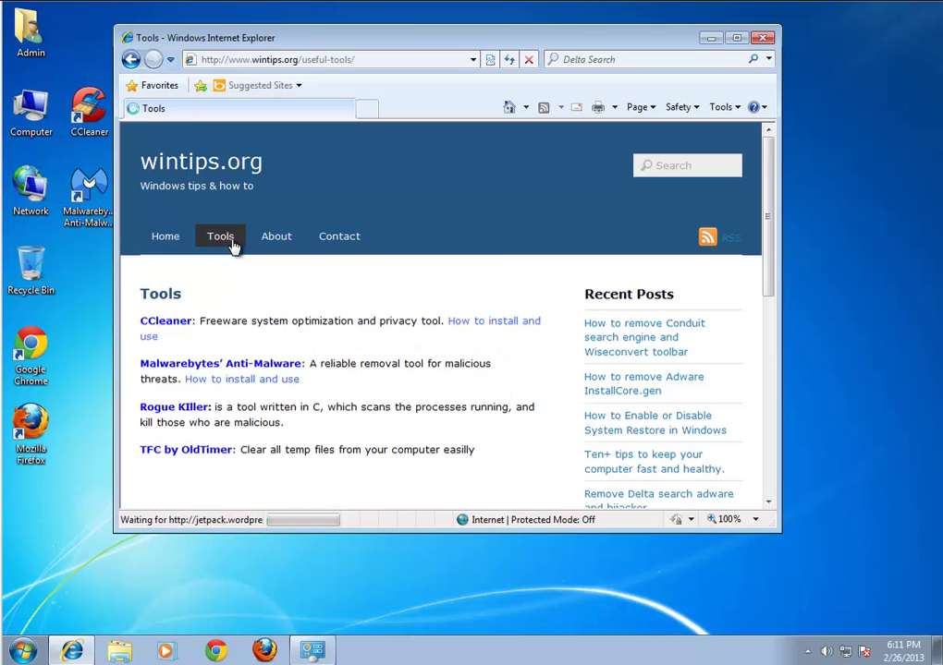
{"action": "left_click", "coordinate": [185, 410]}
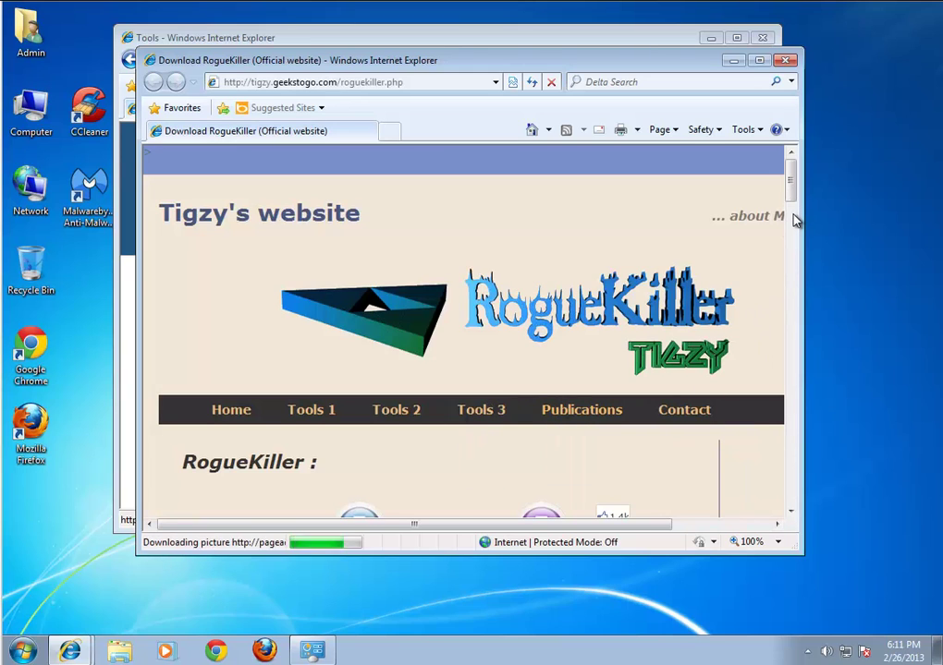
{"action": "scroll", "coordinate": [795, 219], "scroll_direction": "down", "scroll_amount": 2}
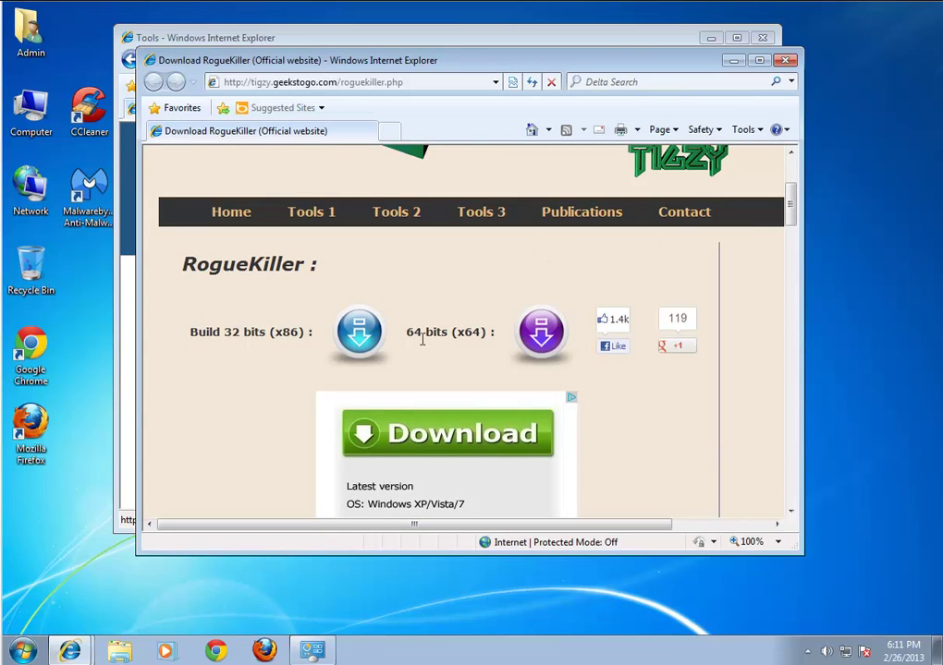
- Check in the computer's properties whether Windows is 32-bit or 64-bit, and close the System window
{"action": "right_click", "coordinate": [34, 113]}
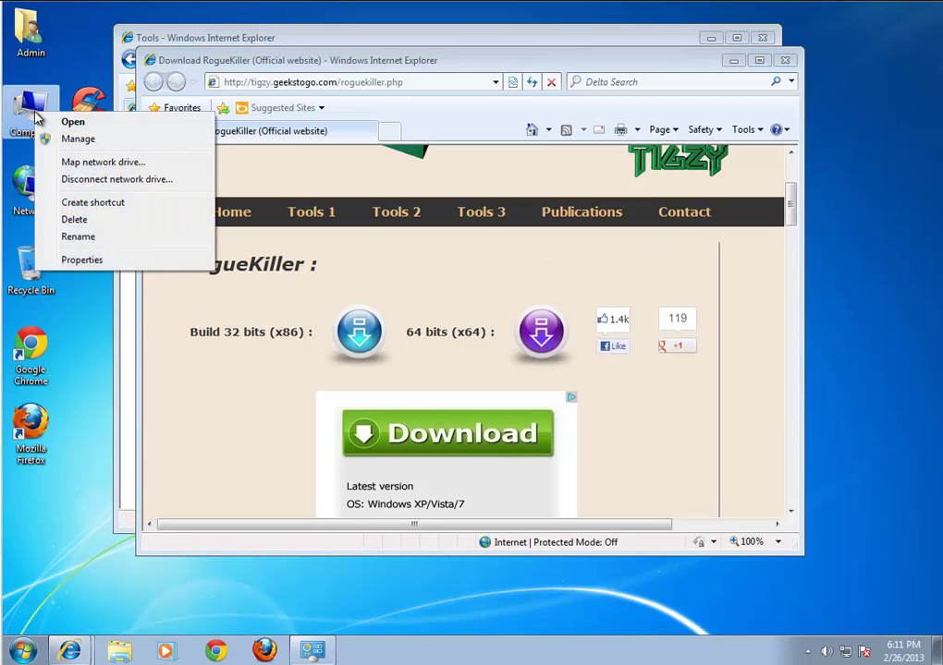
{"action": "left_click", "coordinate": [88, 262]}
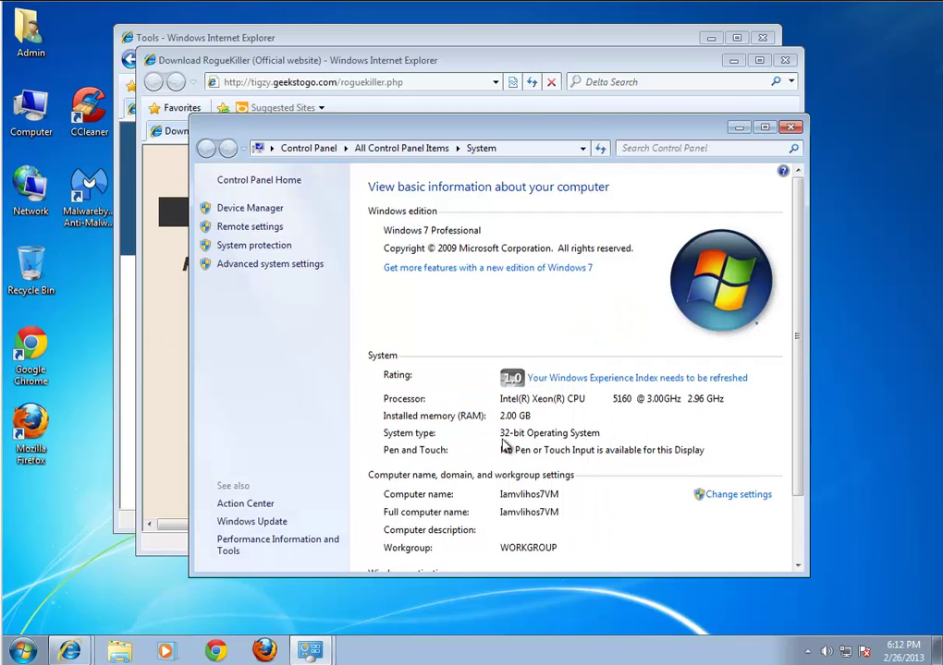
{"action": "left_click", "coordinate": [790, 126]}
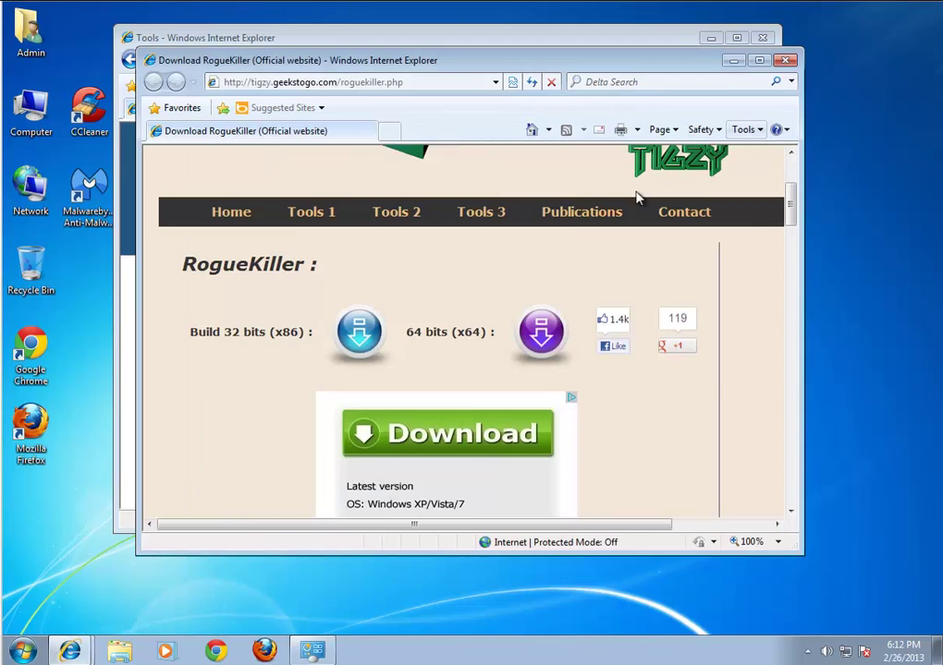
- Download and run the 32-bit (x86) build of RogueKiller.exe, and close both browser windows
{"action": "left_click", "coordinate": [356, 334]}
{"action": "left_click", "coordinate": [449, 337]}
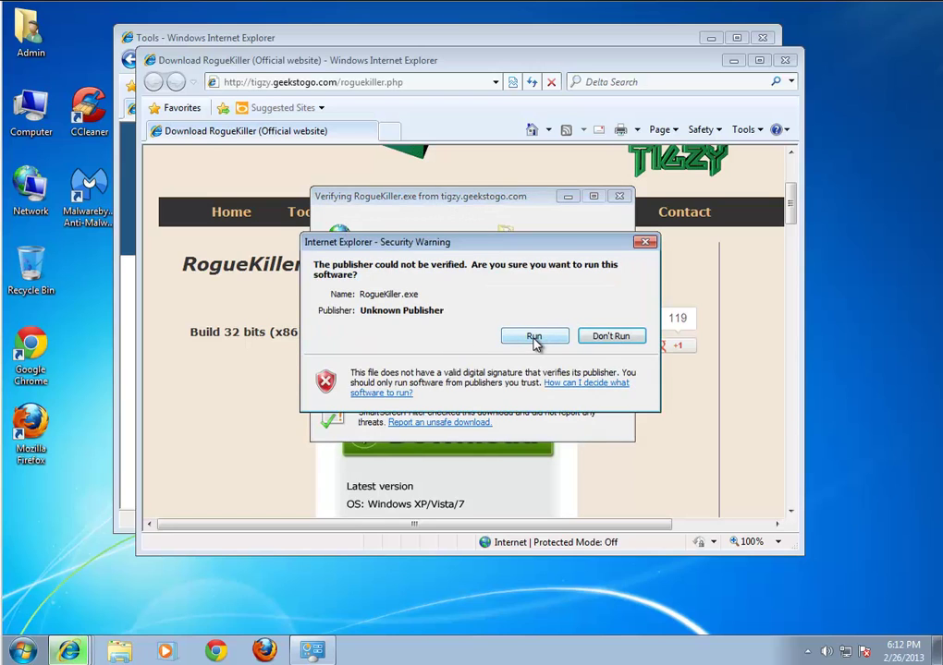
{"action": "left_click", "coordinate": [534, 337]}
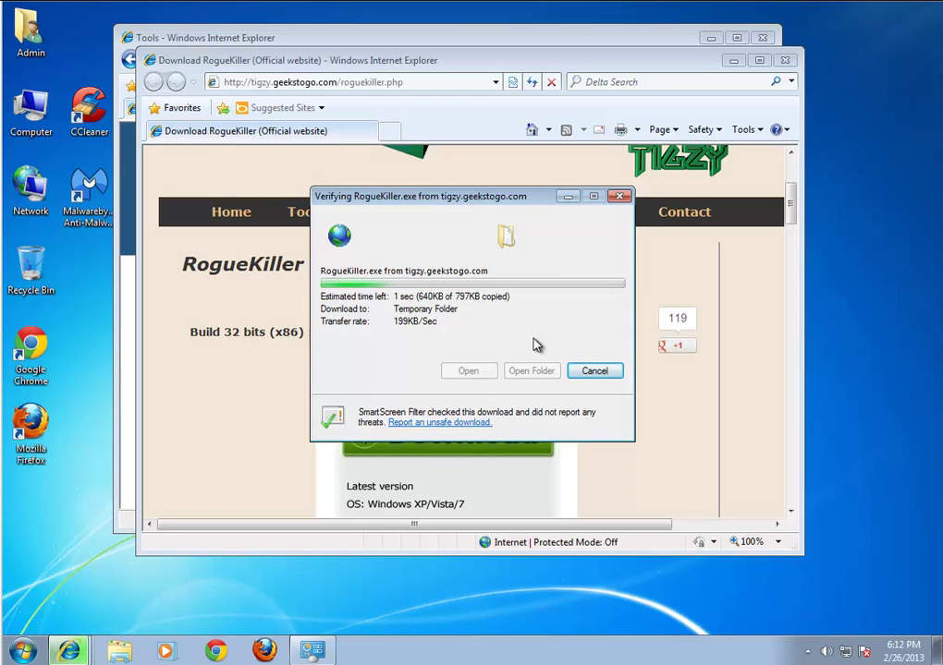
{"action": "left_click", "coordinate": [785, 60]}
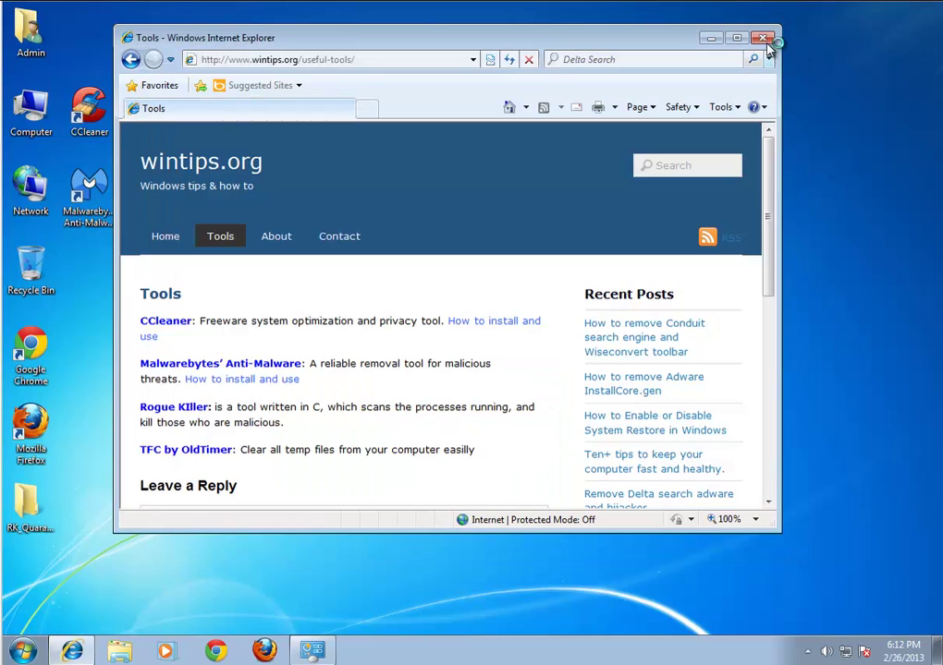
{"action": "left_click", "coordinate": [762, 37]}
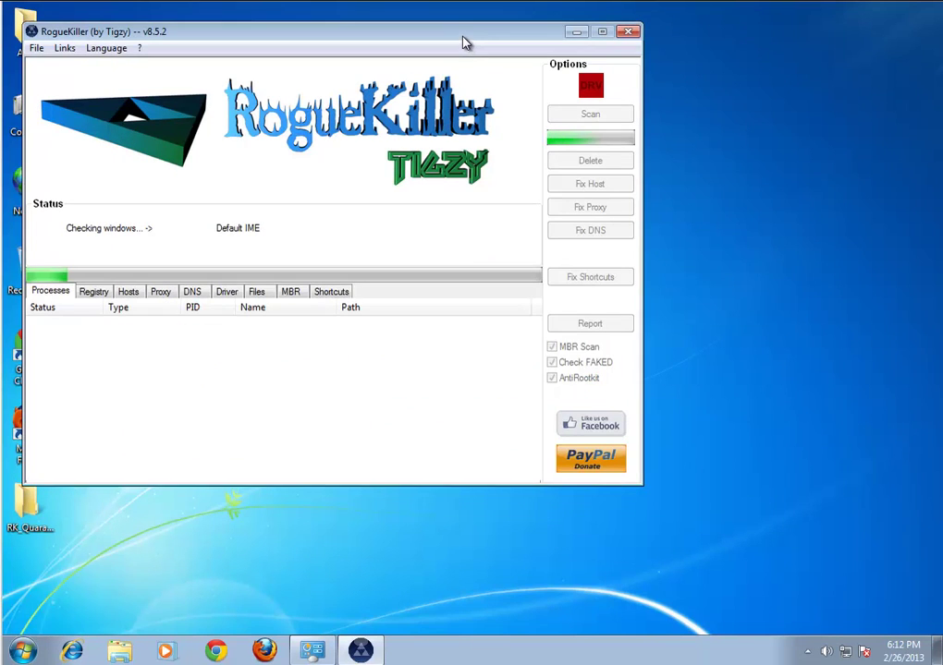
- Accept the RogueKiller license terms and run a scan of the computer
{"action": "left_click_drag", "start_coordinate": [463, 40], "coordinate": [569, 78]}
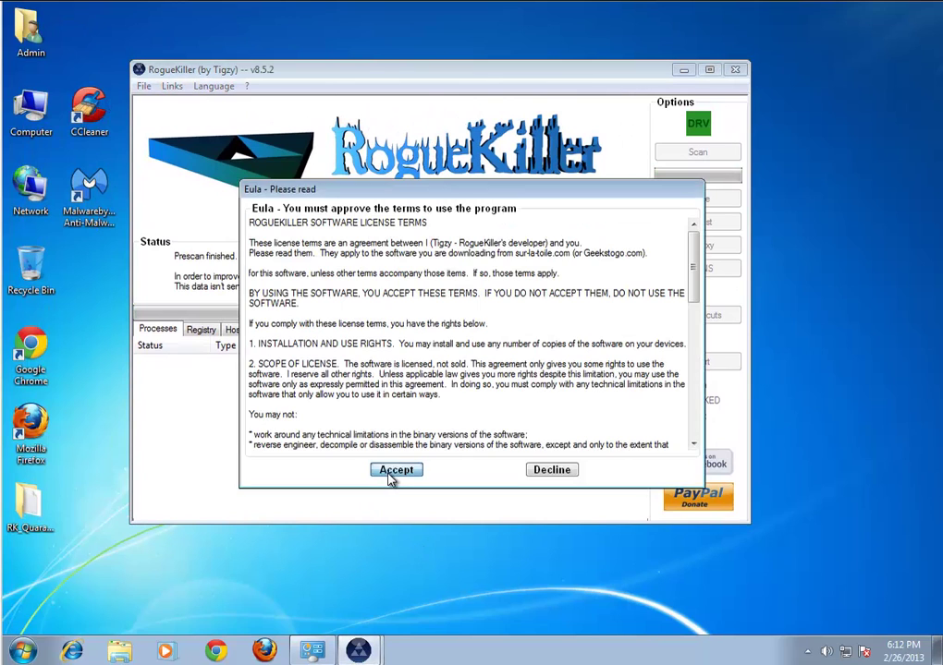
{"action": "left_click", "coordinate": [388, 473]}
{"action": "left_click", "coordinate": [703, 154]}
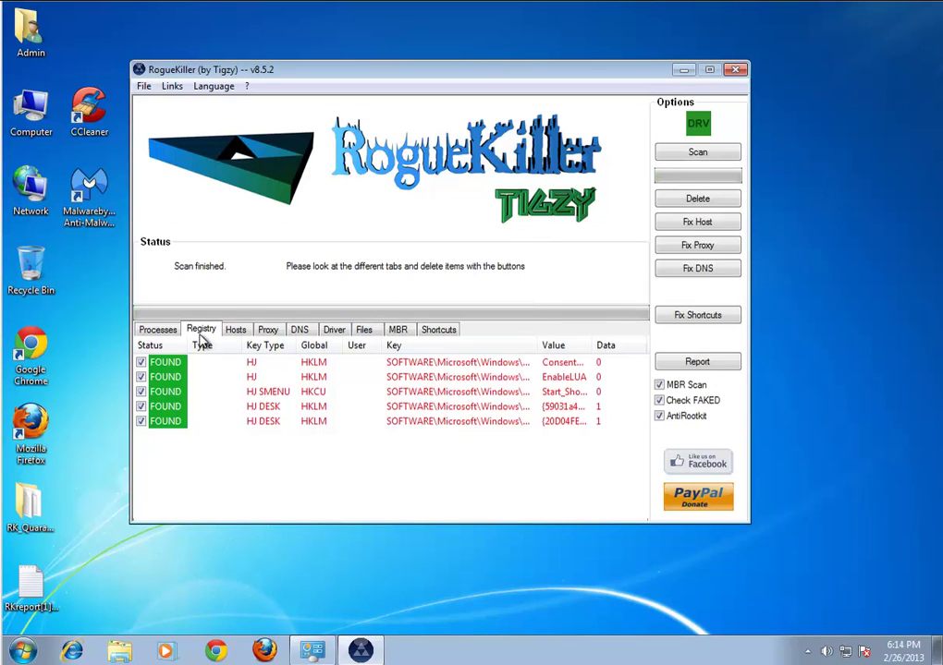
- Review the found registry entries and delete all the checked items
{"action": "left_click_drag", "start_coordinate": [430, 511], "coordinate": [335, 507]}
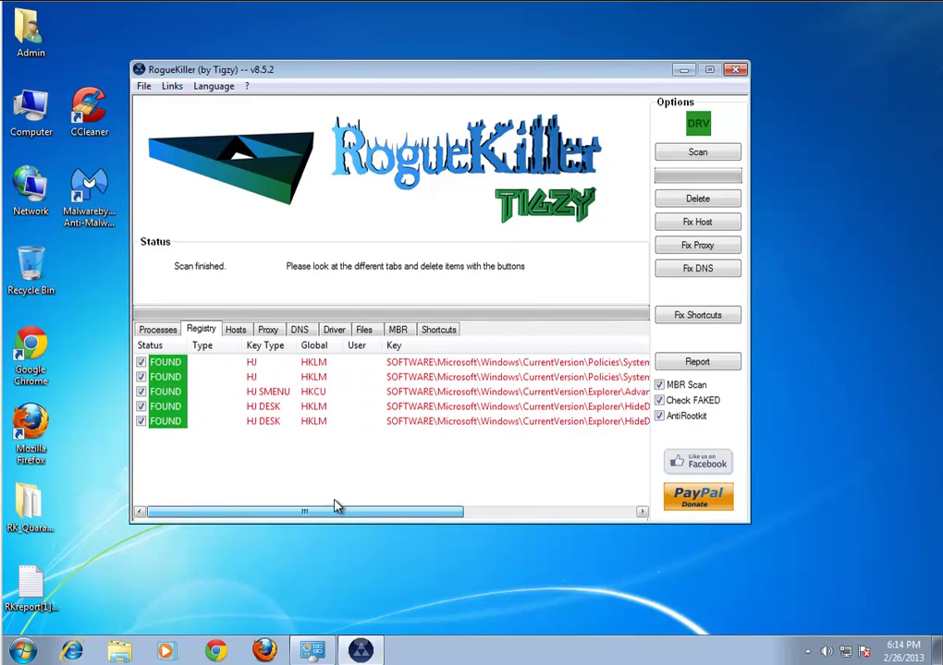
{"action": "left_click", "coordinate": [682, 202]}
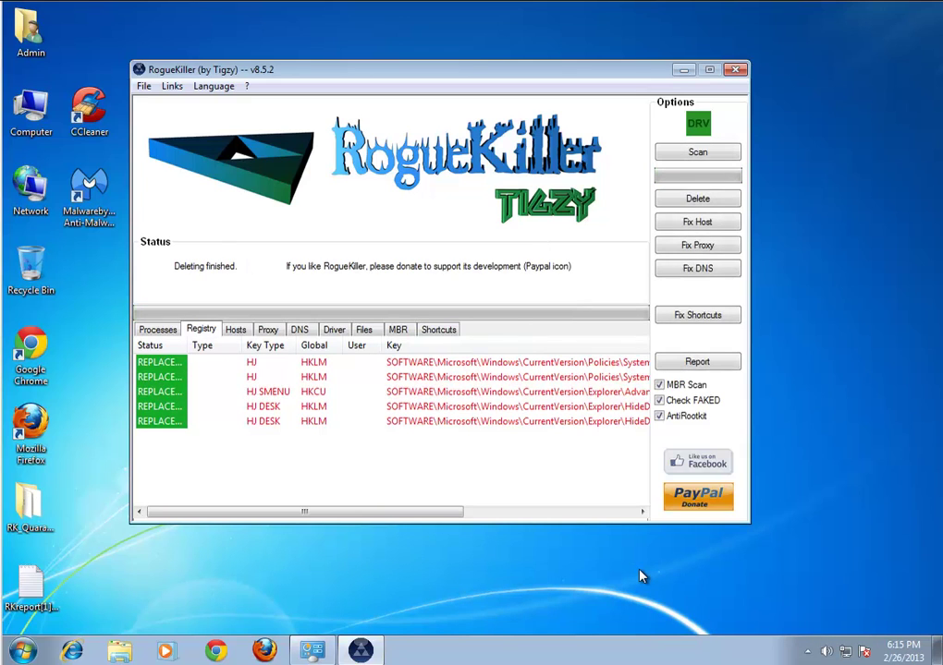
- Close RogueKiller, and reset all Internet Explorer settings with personal settings deleted, closing the browser when done
{"action": "left_click", "coordinate": [737, 72]}
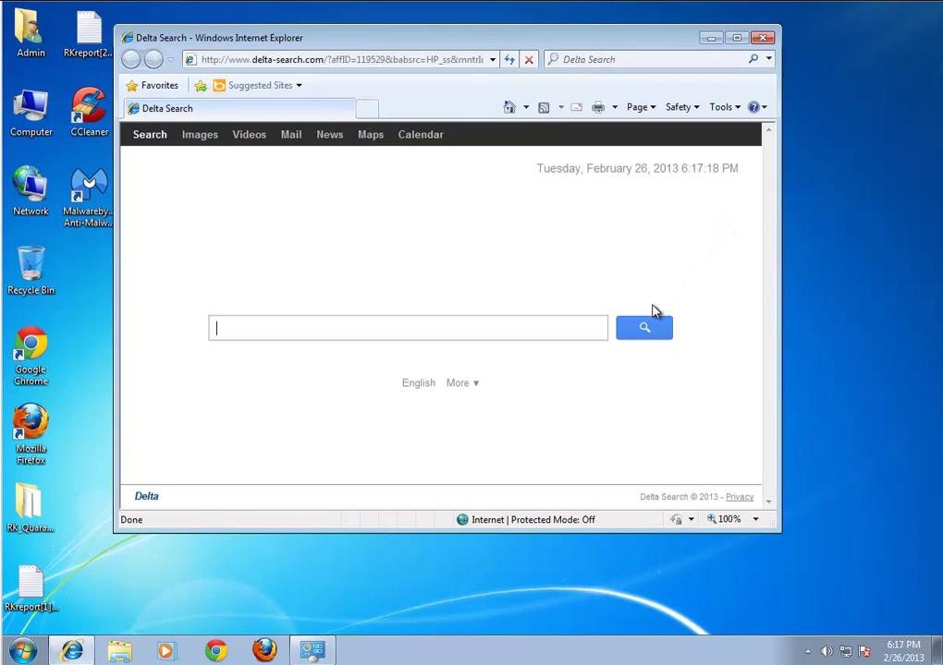
{"action": "left_click", "coordinate": [739, 107]}
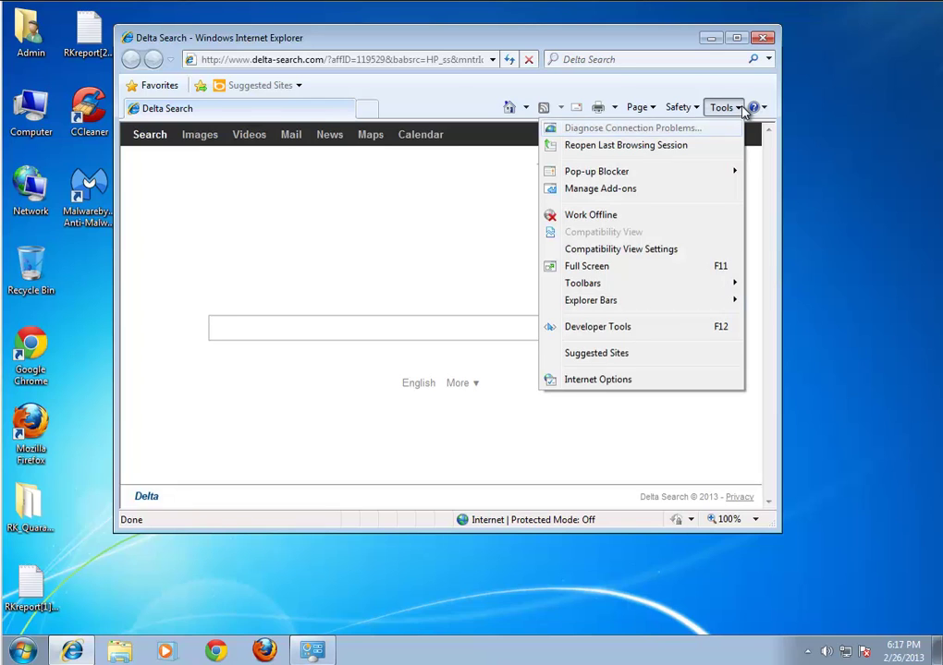
{"action": "left_click", "coordinate": [627, 388]}
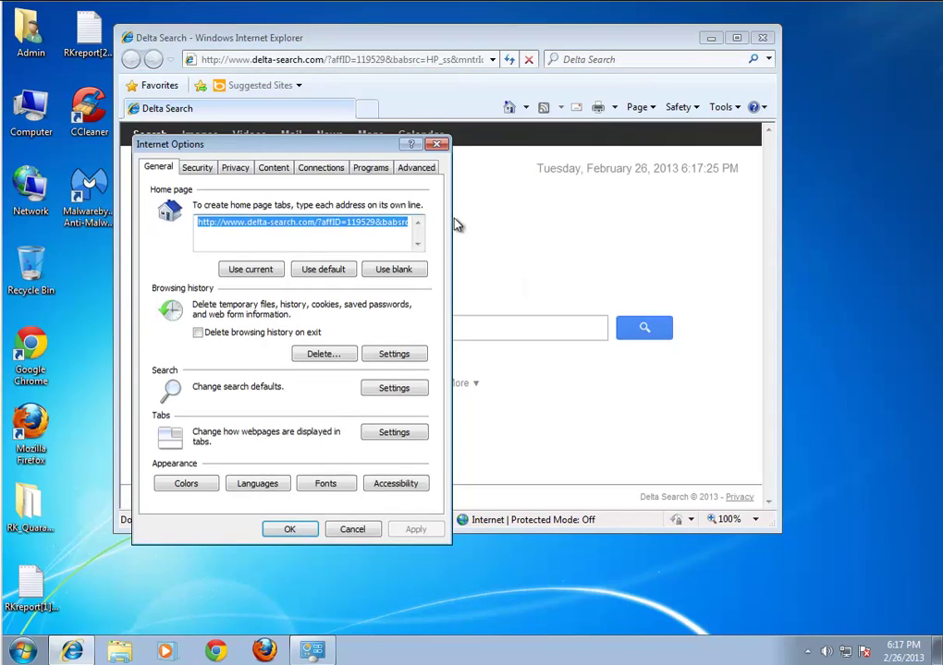
{"action": "left_click", "coordinate": [418, 169]}
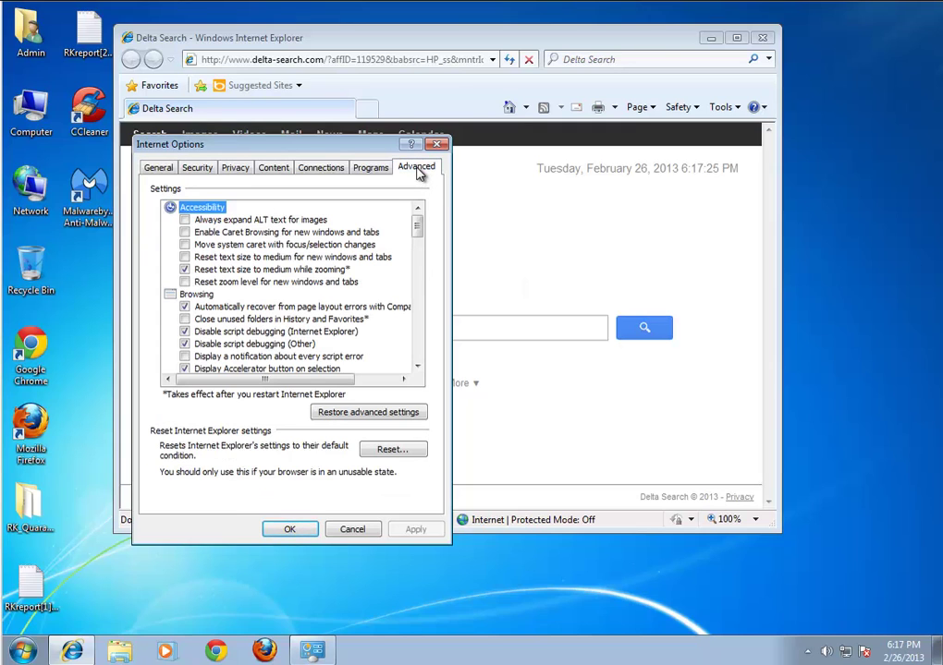
{"action": "left_click", "coordinate": [393, 450]}
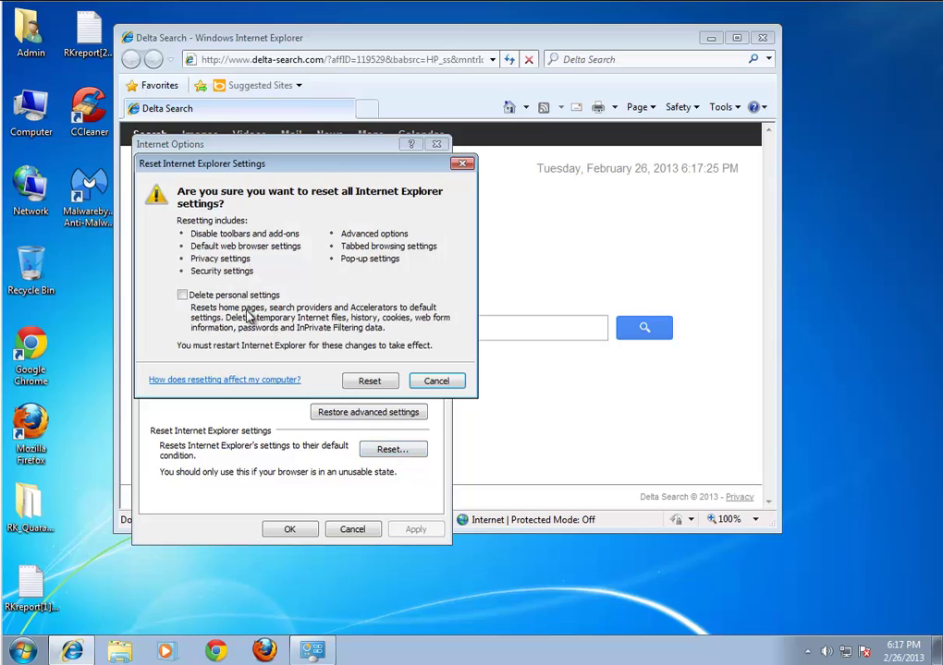
{"action": "left_click", "coordinate": [367, 382]}
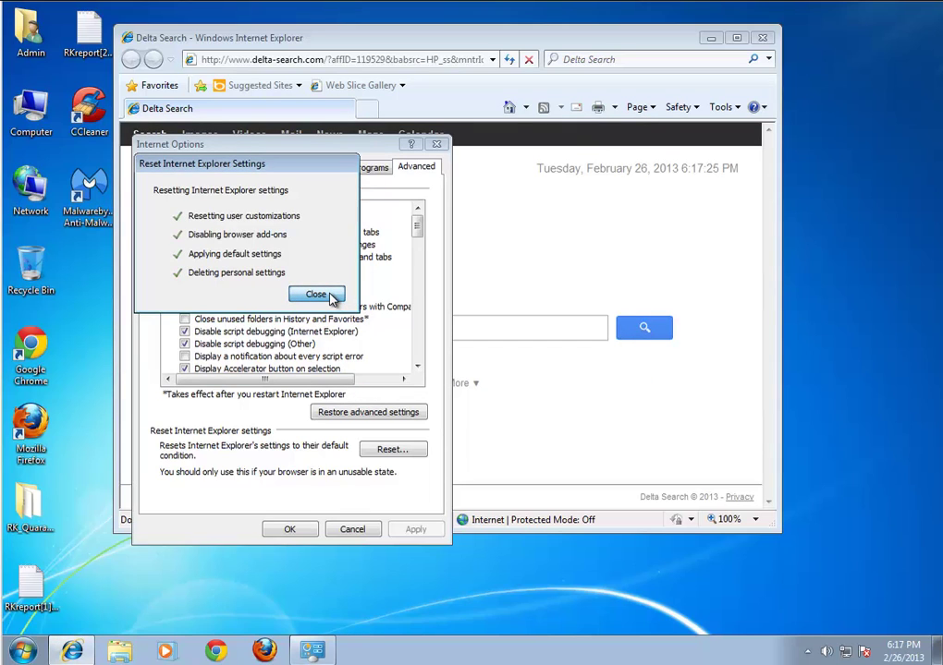
{"action": "left_click", "coordinate": [316, 295]}
{"action": "left_click", "coordinate": [592, 329]}
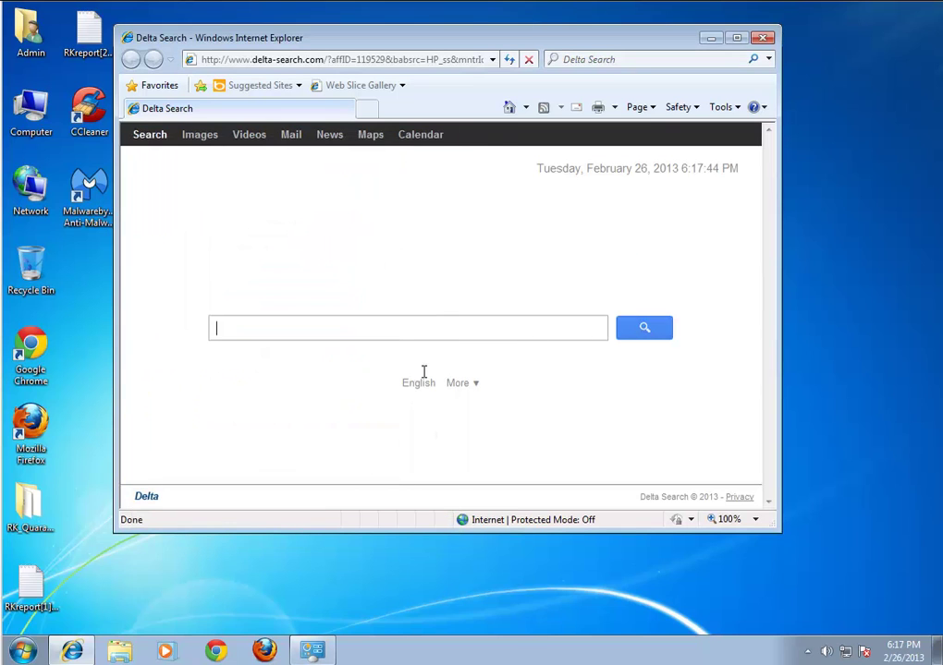
{"action": "left_click", "coordinate": [763, 39]}
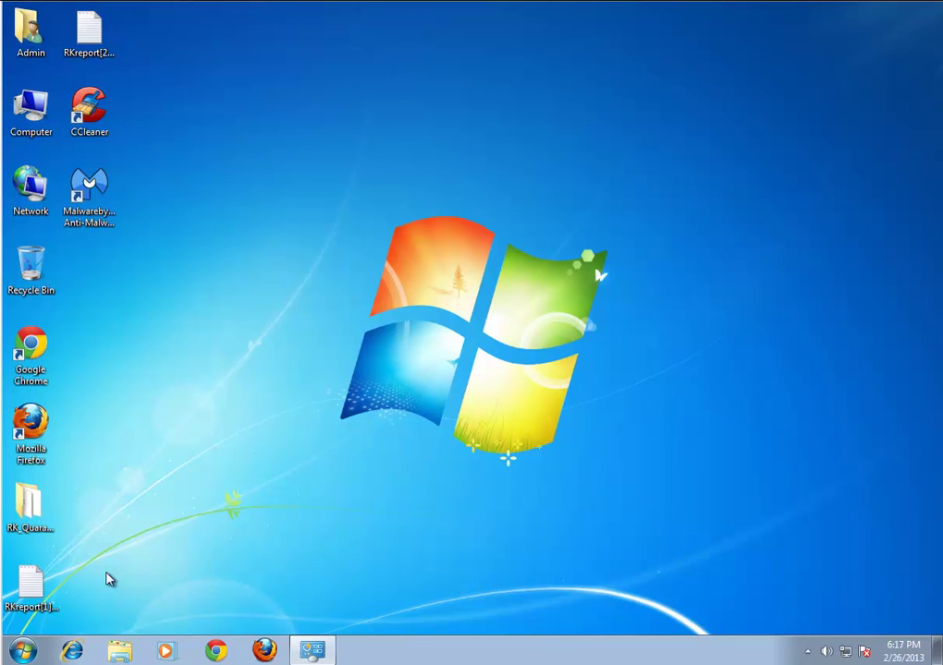
{"action": "left_click", "coordinate": [215, 652]}
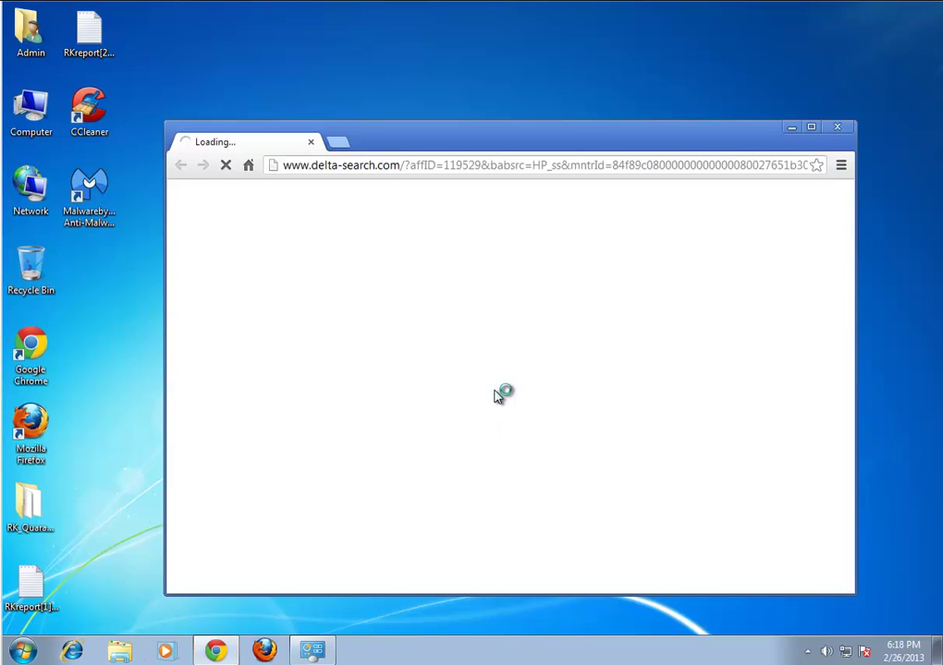
{"action": "left_click", "coordinate": [841, 168]}
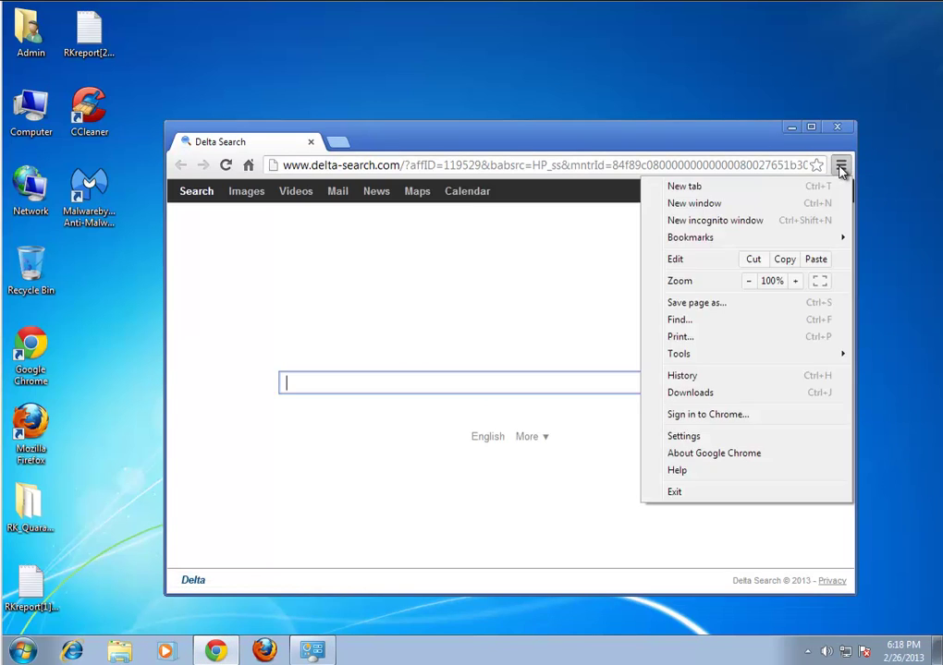
{"action": "left_click", "coordinate": [684, 437]}
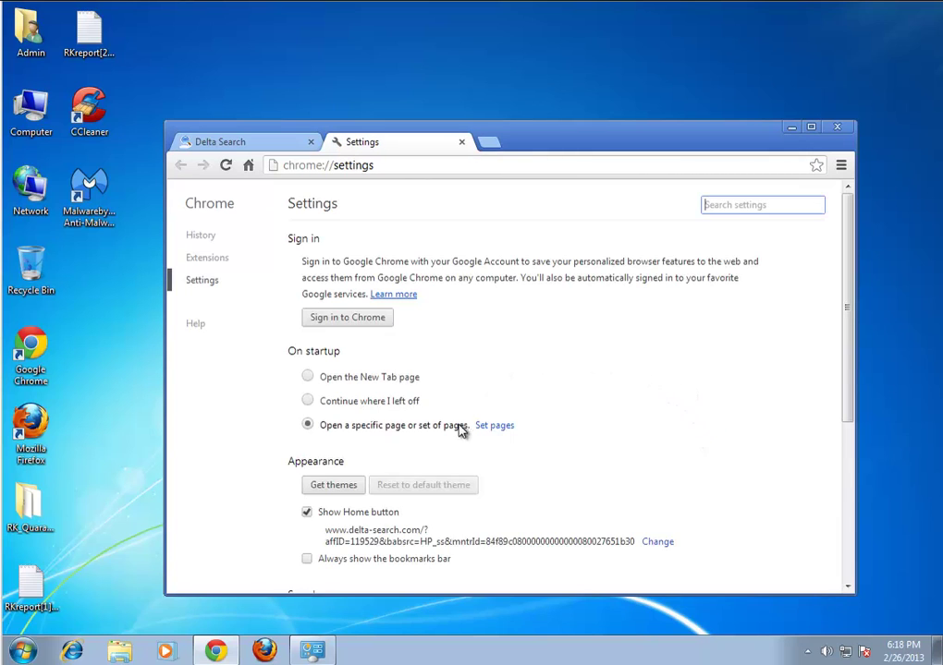
{"action": "left_click", "coordinate": [496, 427]}
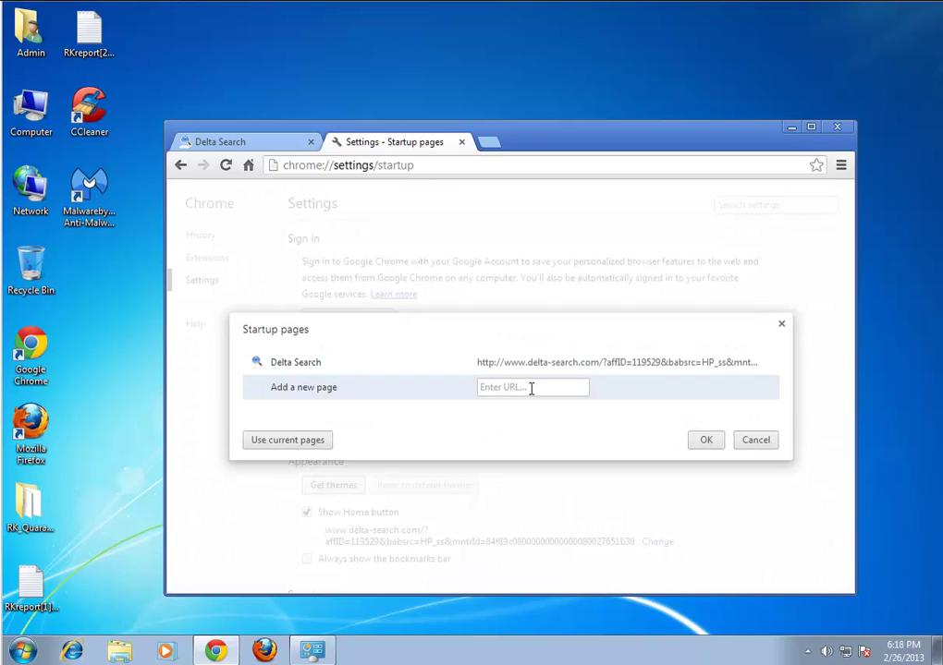
{"action": "left_click", "coordinate": [771, 364]}
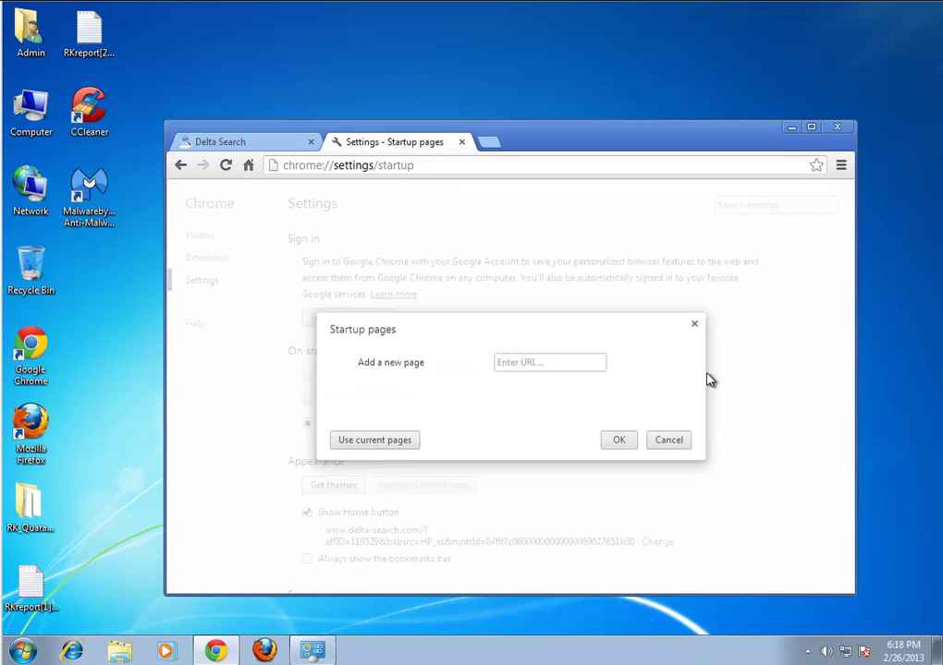
{"action": "left_click", "coordinate": [545, 363]}
{"action": "type", "text": "ww"}
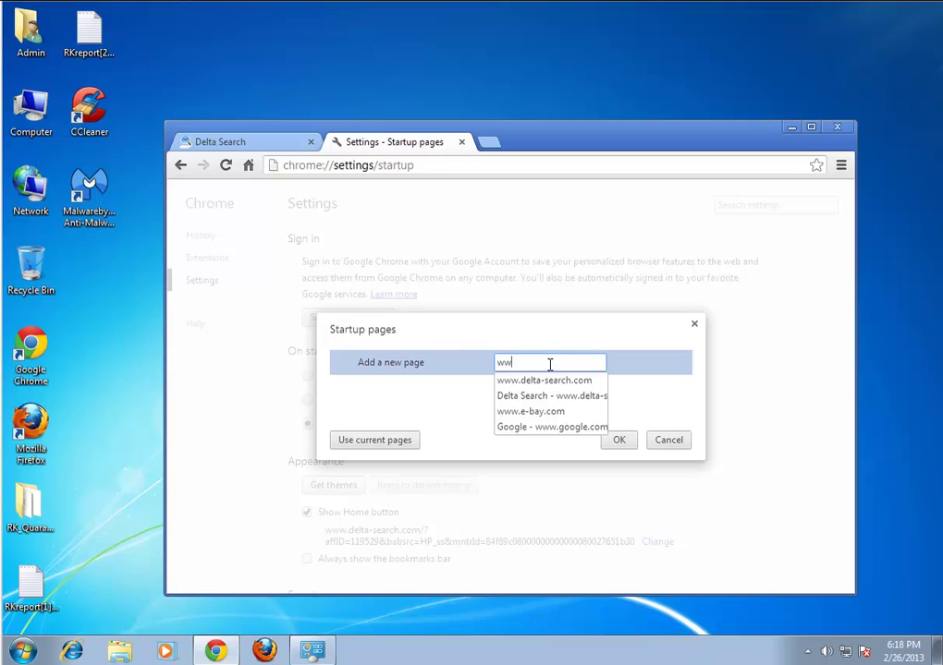
{"action": "type", "text": "w.g"}
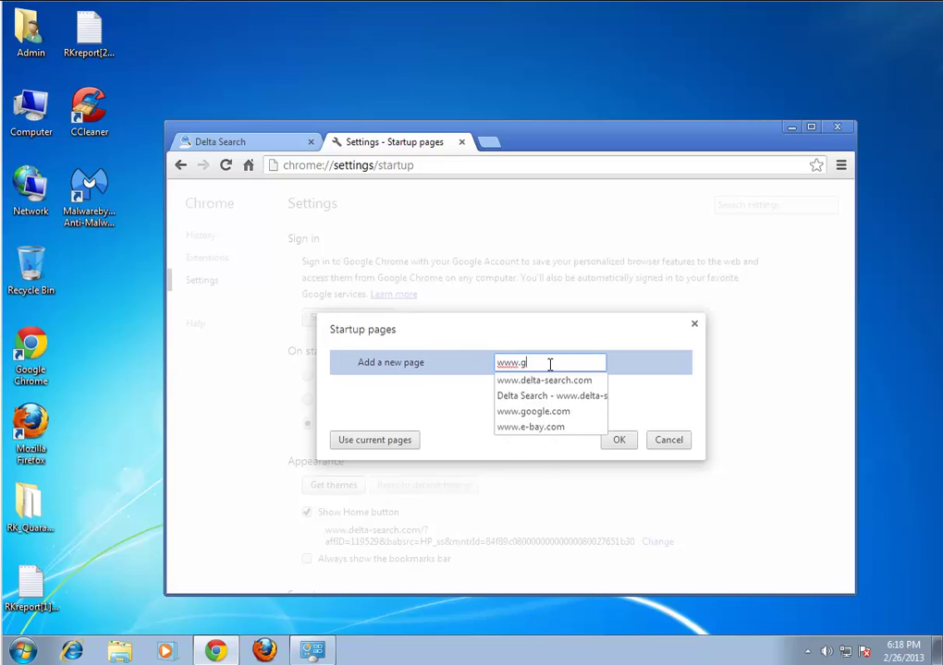
{"action": "type", "text": "oogle.com"}
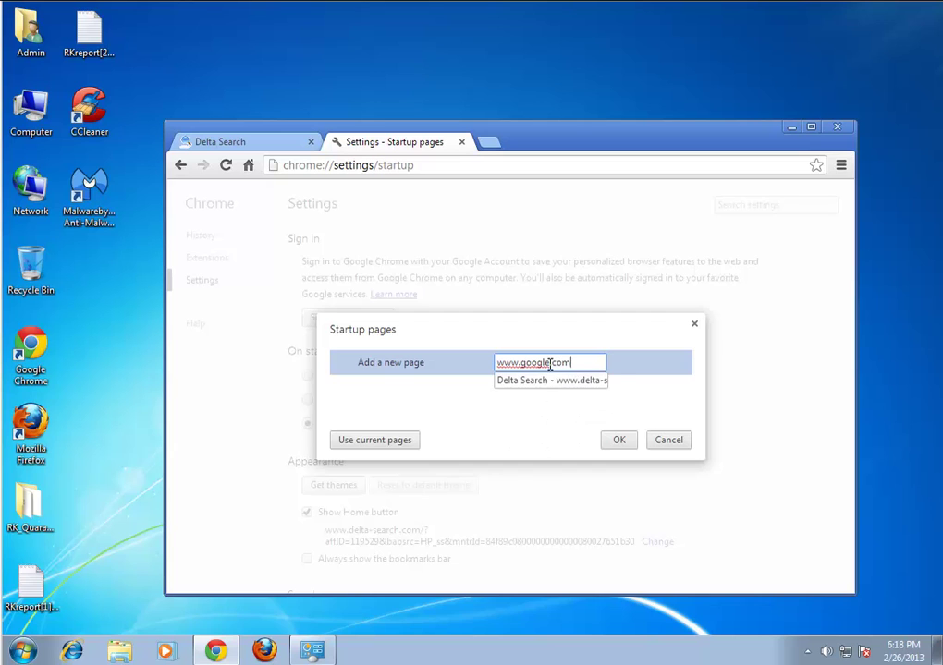
{"action": "left_click", "coordinate": [618, 443]}
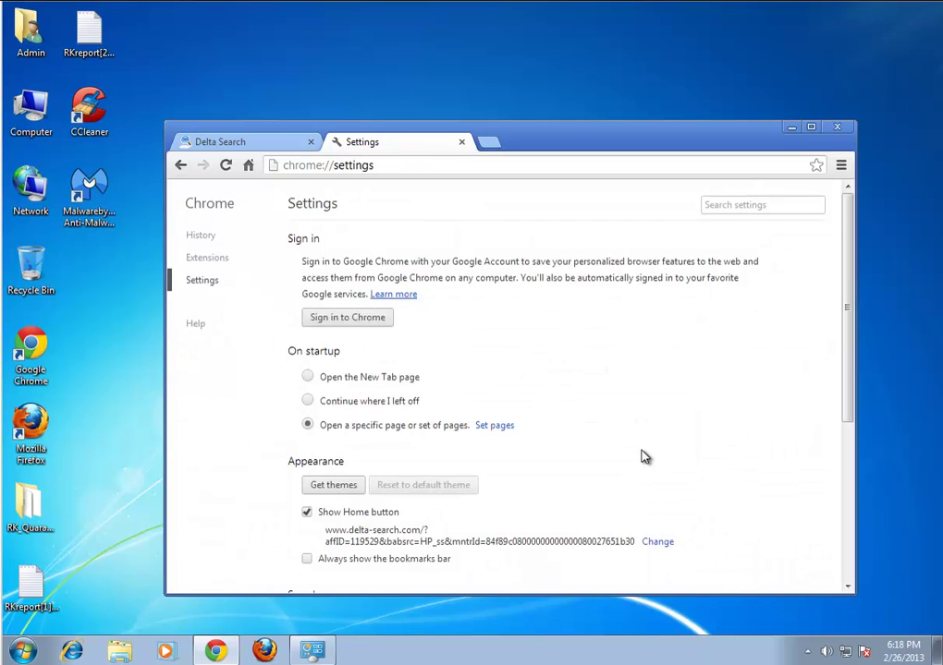
- Clear the Delta Search address from Chrome's home page setting and use the New Tab page as home page
{"action": "scroll", "coordinate": [652, 459], "scroll_direction": "down", "scroll_amount": 3}
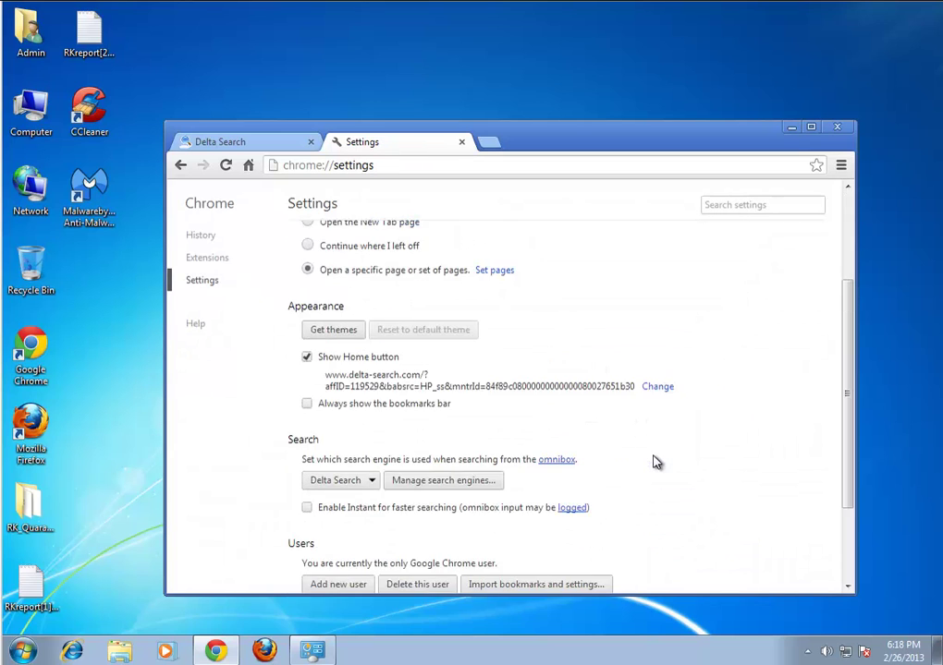
{"action": "left_click", "coordinate": [666, 389]}
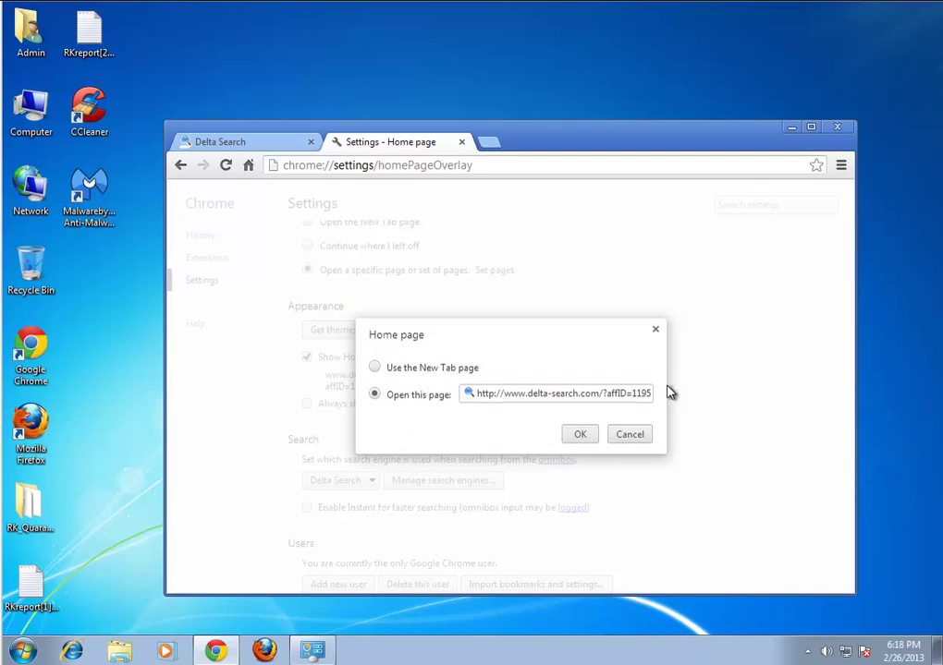
{"action": "left_click", "coordinate": [468, 370]}
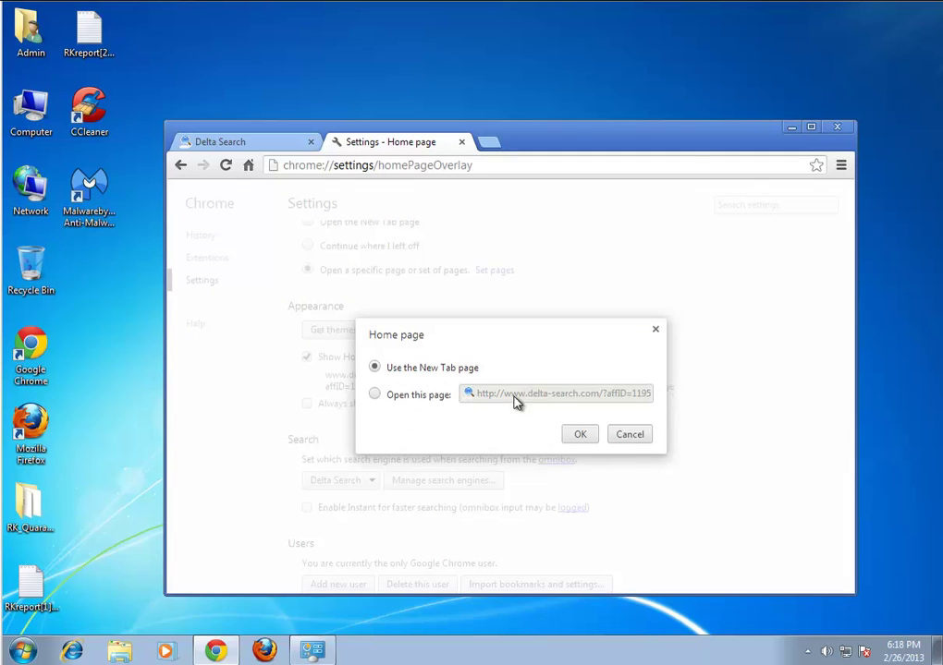
{"action": "left_click", "coordinate": [423, 395]}
{"action": "left_click_drag", "start_coordinate": [469, 392], "coordinate": [757, 410]}
{"action": "key", "text": "Delete"}
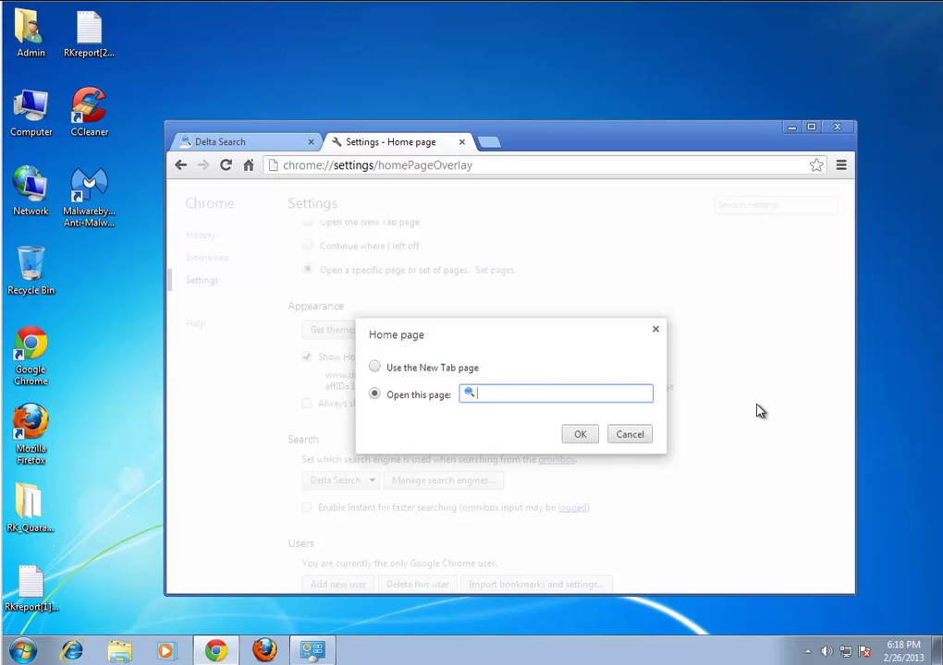
{"action": "left_click", "coordinate": [440, 369]}
{"action": "left_click", "coordinate": [580, 436]}
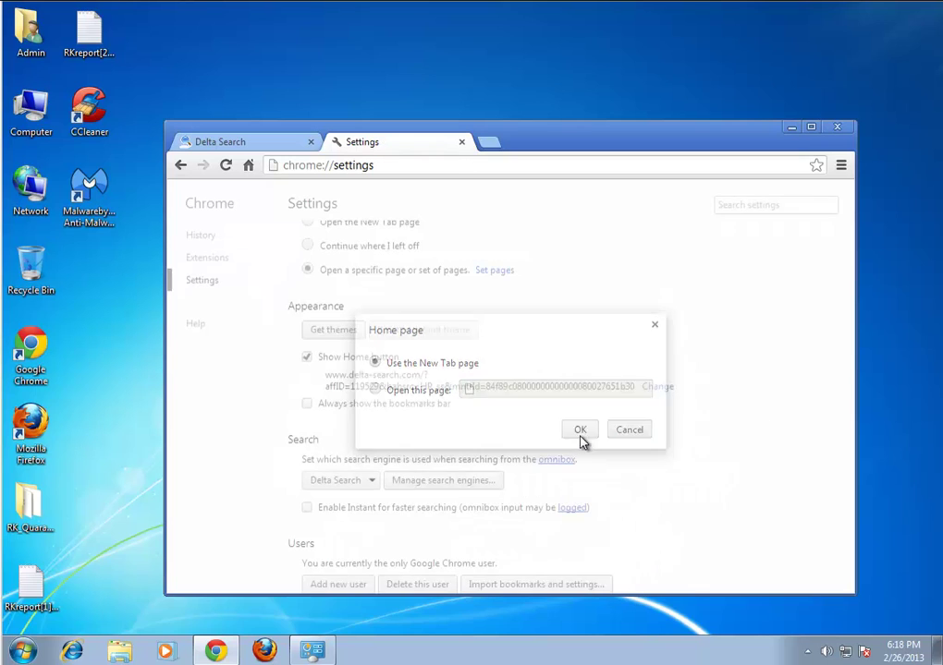
- Make Google Chrome's default search engine, remove Delta Search from the search engines, and close the browser
{"action": "scroll", "coordinate": [653, 465], "scroll_direction": "down", "scroll_amount": 2}
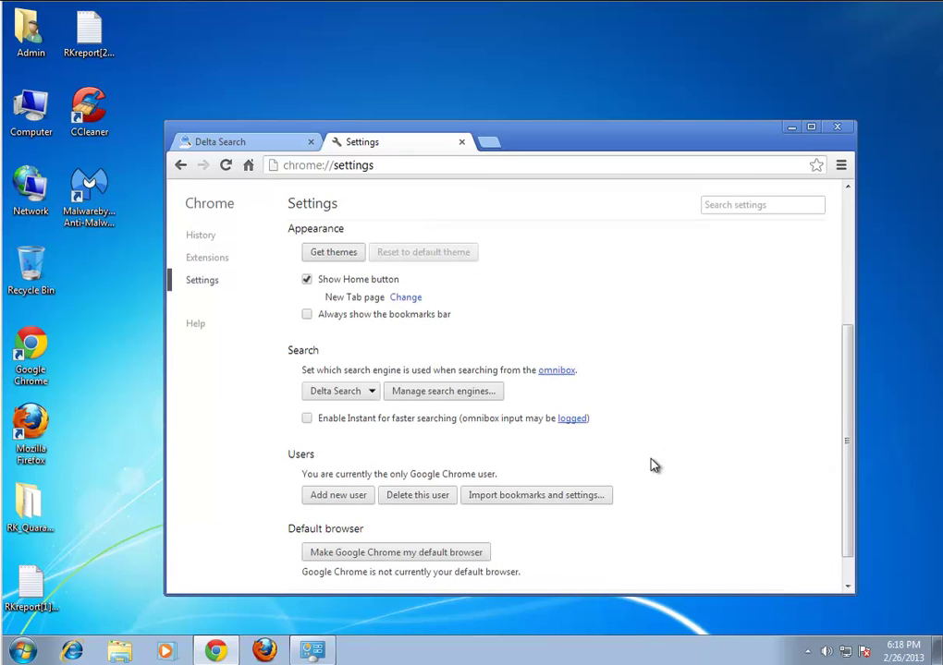
{"action": "left_click", "coordinate": [447, 393]}
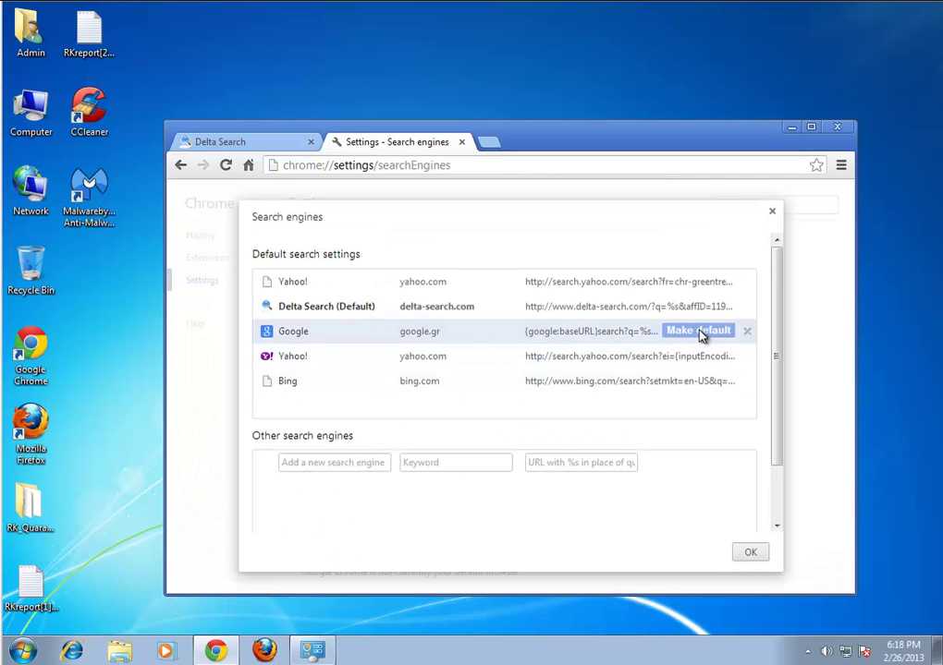
{"action": "left_click", "coordinate": [700, 331]}
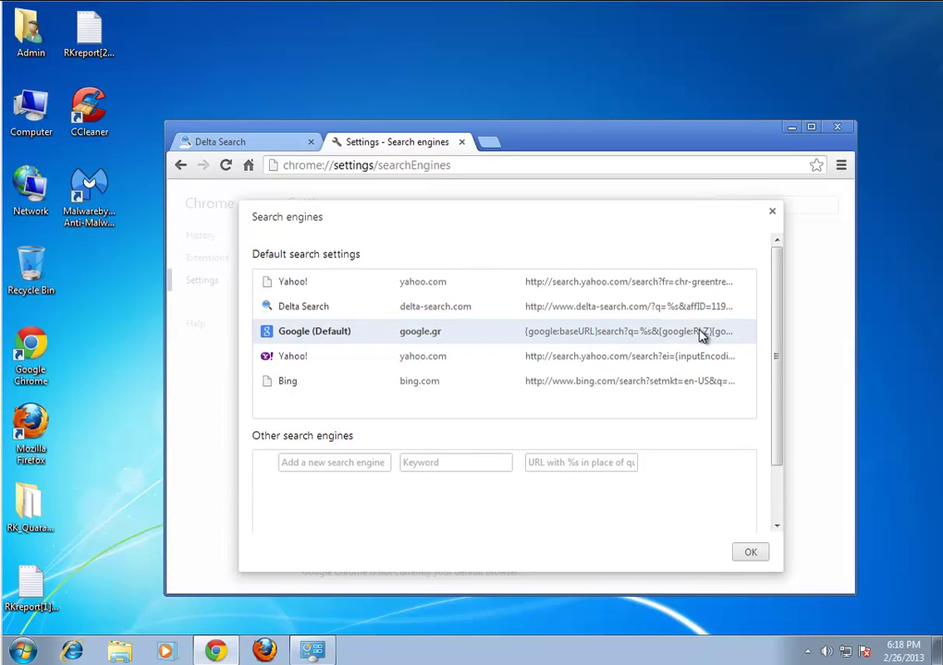
{"action": "left_click", "coordinate": [747, 307]}
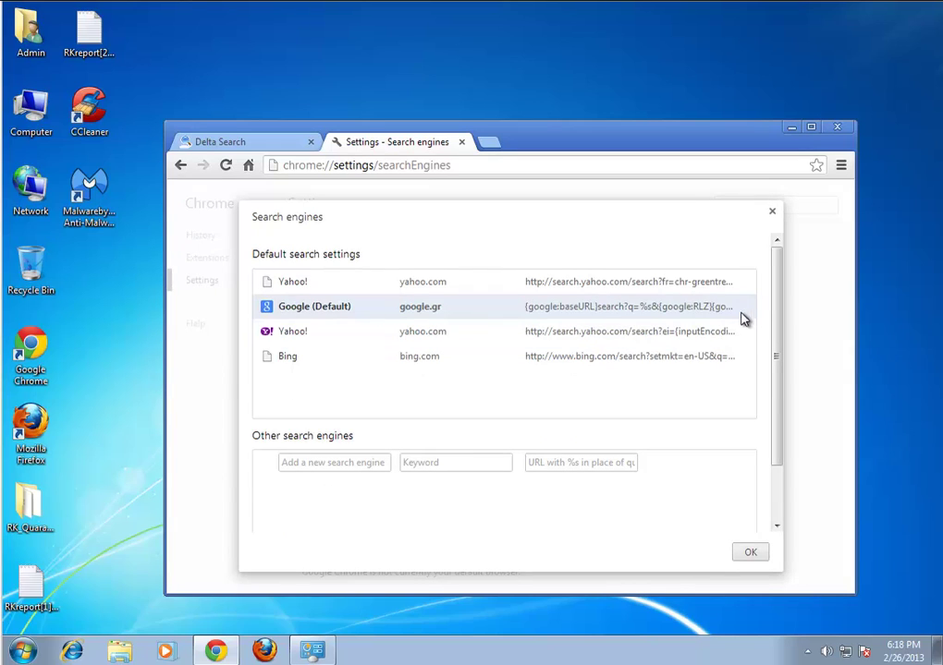
{"action": "left_click", "coordinate": [750, 553]}
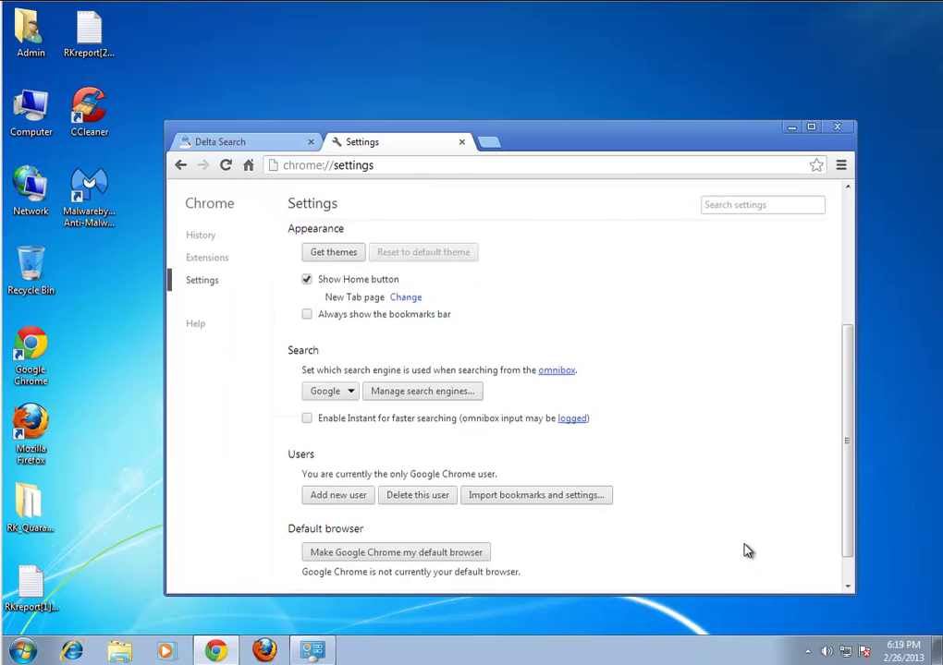
{"action": "left_click", "coordinate": [819, 74]}
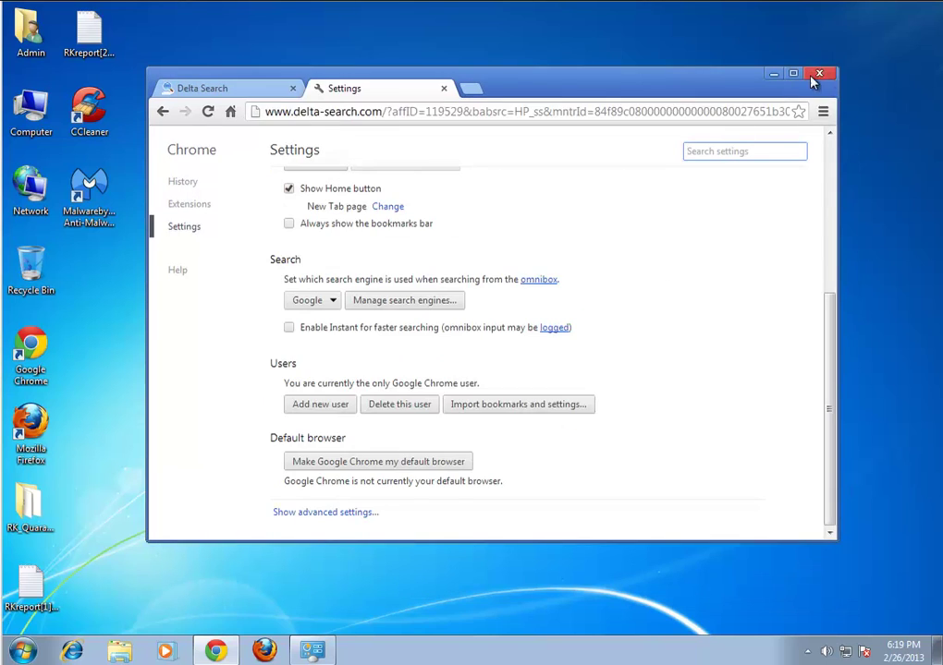
- Switch to Mozilla Firefox, reset it to its default state from the troubleshooting information, and view its start page after the import
{"action": "left_click", "coordinate": [264, 650]}
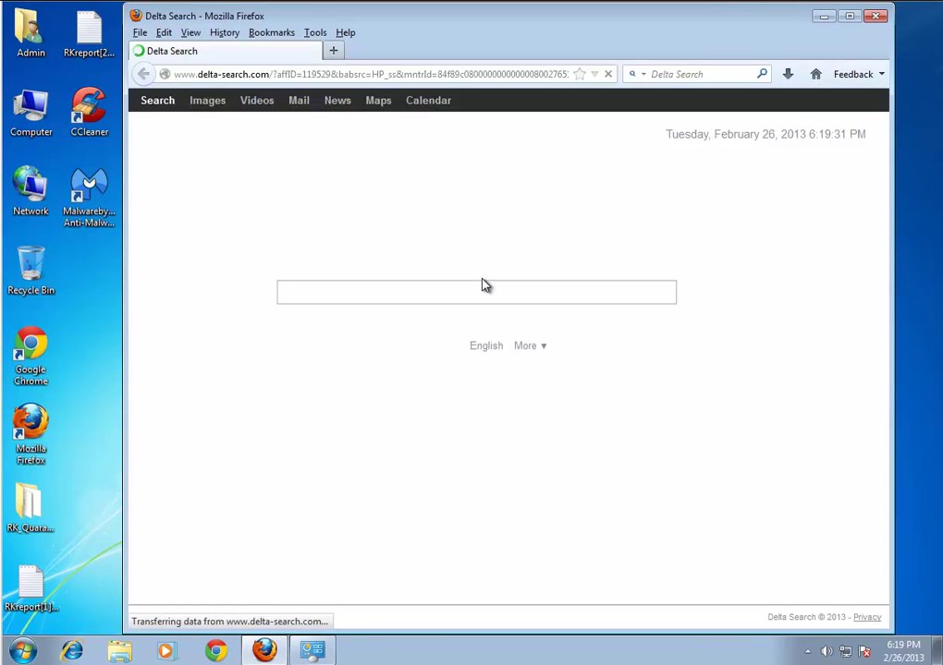
{"action": "left_click", "coordinate": [345, 35]}
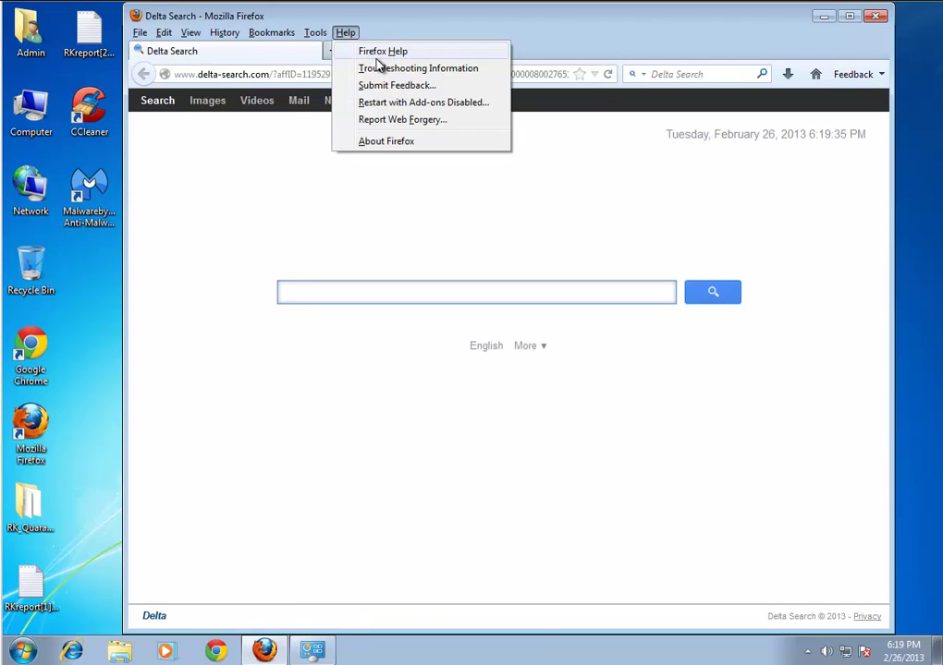
{"action": "left_click", "coordinate": [385, 69]}
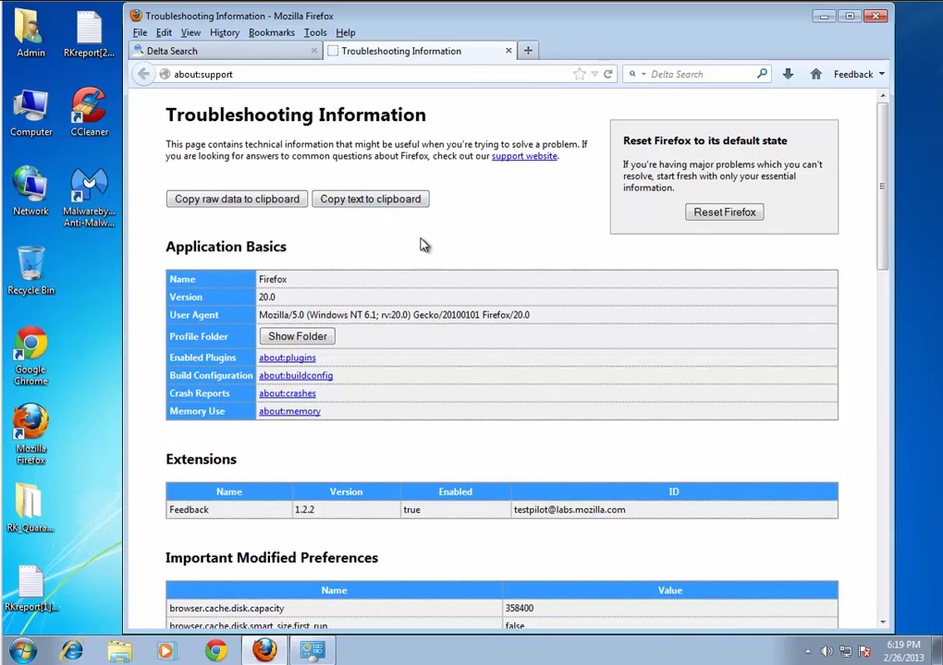
{"action": "left_click", "coordinate": [725, 213]}
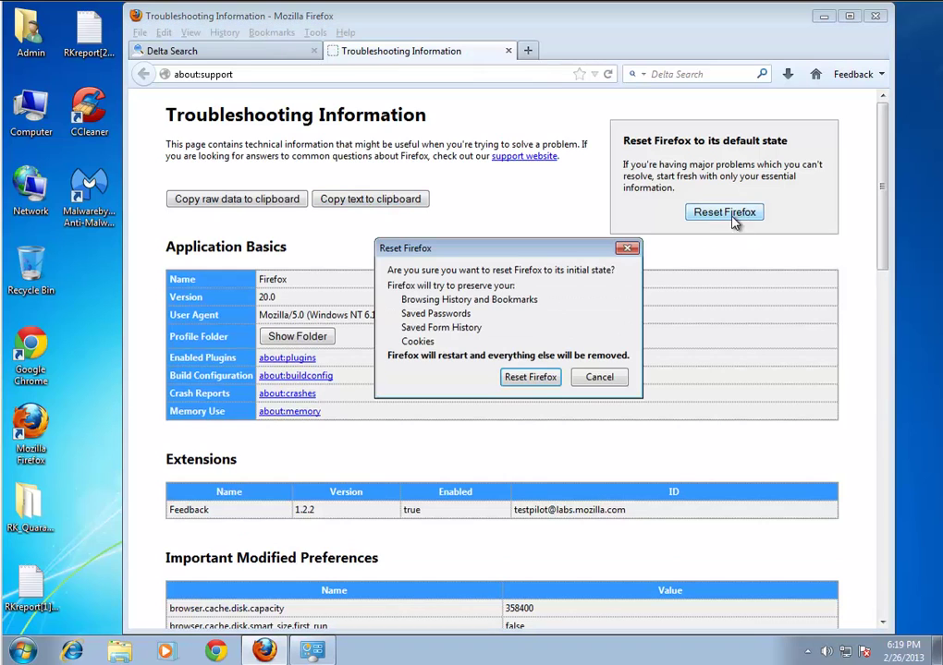
{"action": "left_click", "coordinate": [539, 378]}
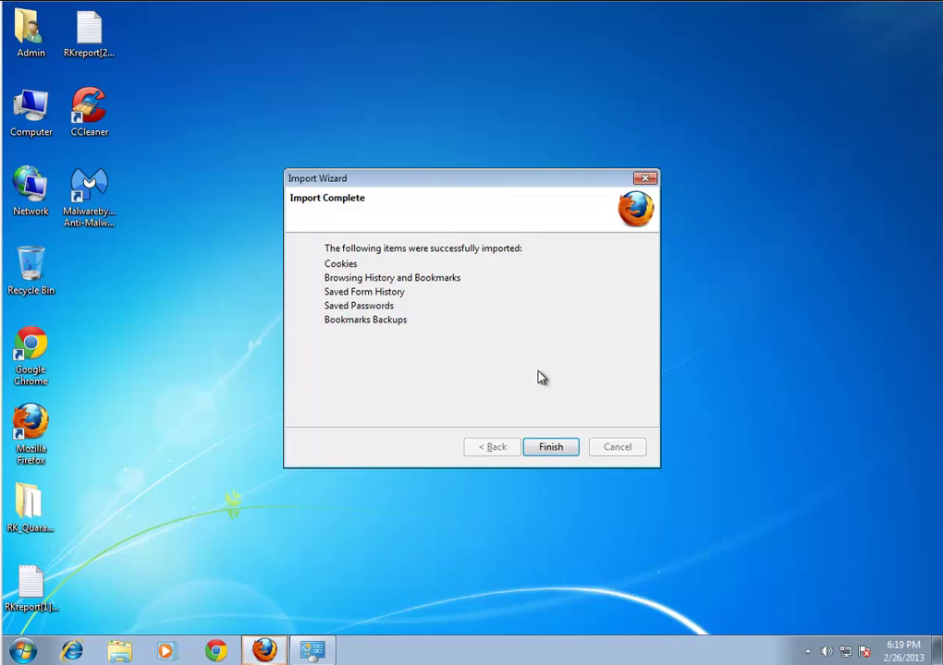
{"action": "left_click", "coordinate": [548, 448]}
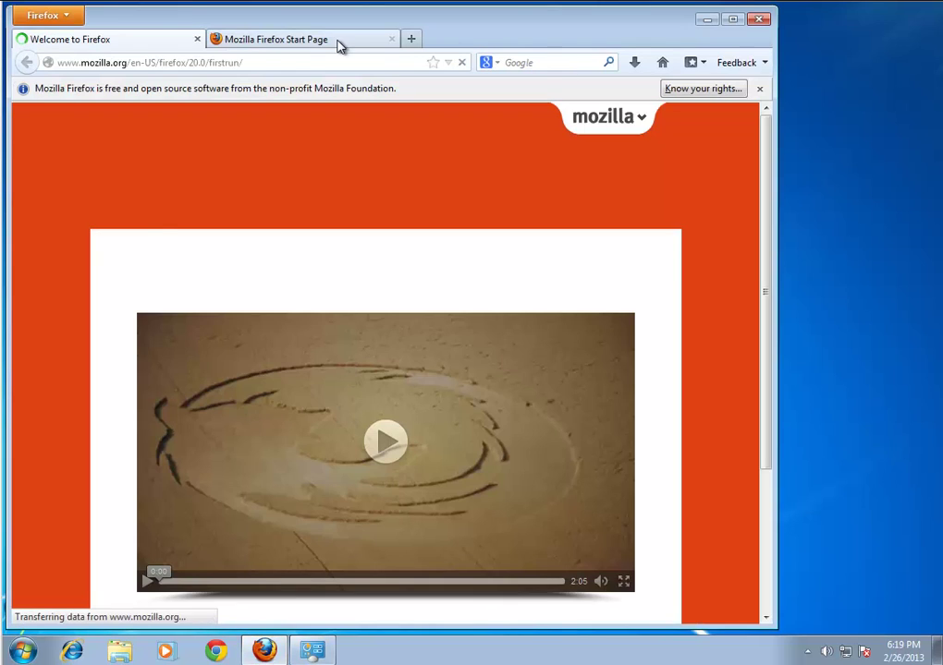
{"action": "left_click", "coordinate": [338, 43]}
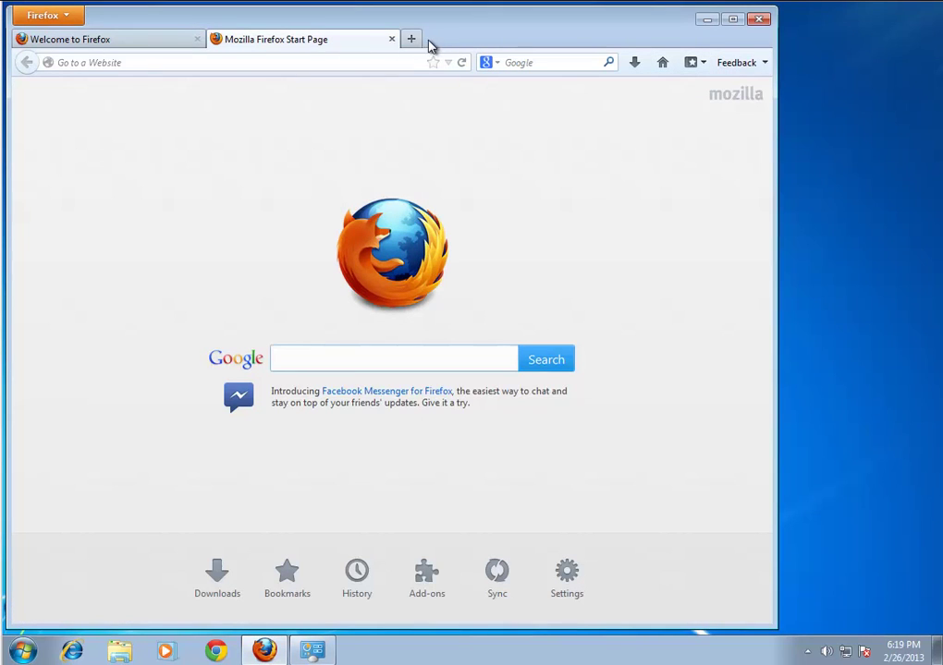
- Close the Mozilla Firefox Start Page tab and display the browser's menu bar
{"action": "left_click", "coordinate": [391, 39]}
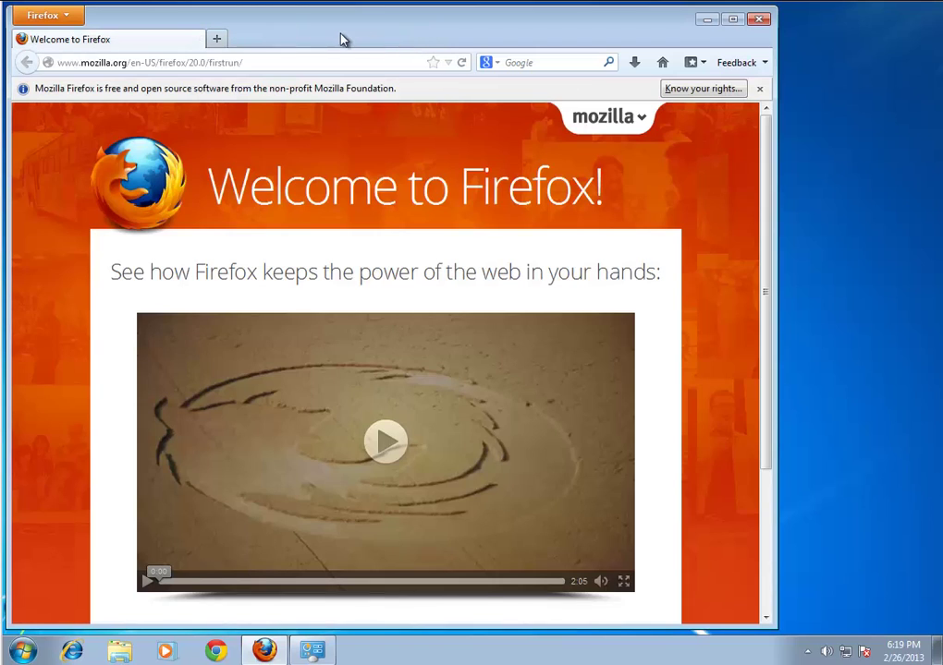
{"action": "right_click", "coordinate": [328, 37]}
{"action": "left_click", "coordinate": [335, 46]}
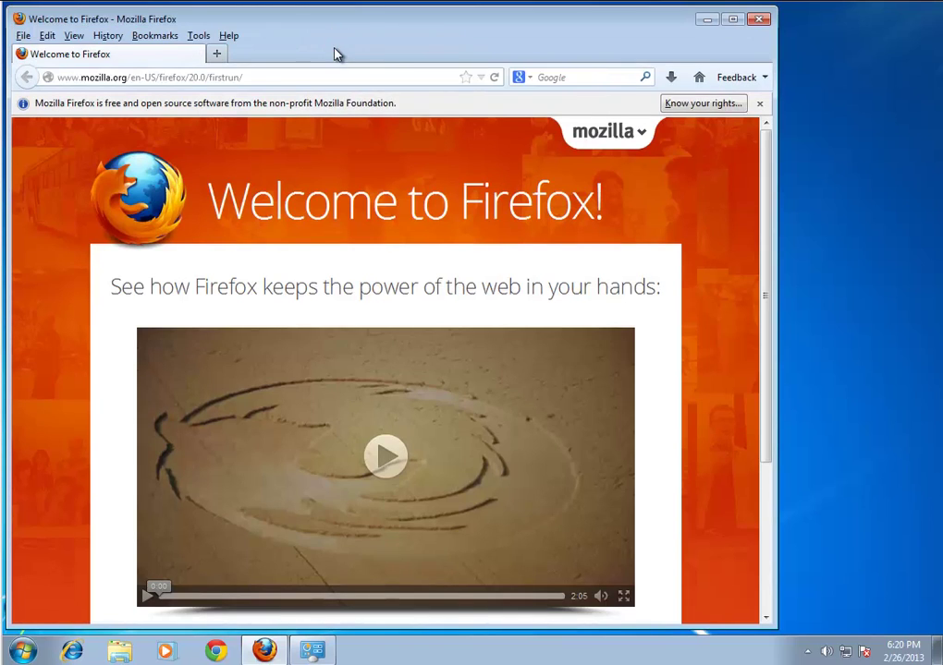
- View the Add-ons Manager in Firefox and close the browser with all its tabs
{"action": "key", "text": "ctrl+shift+a"}
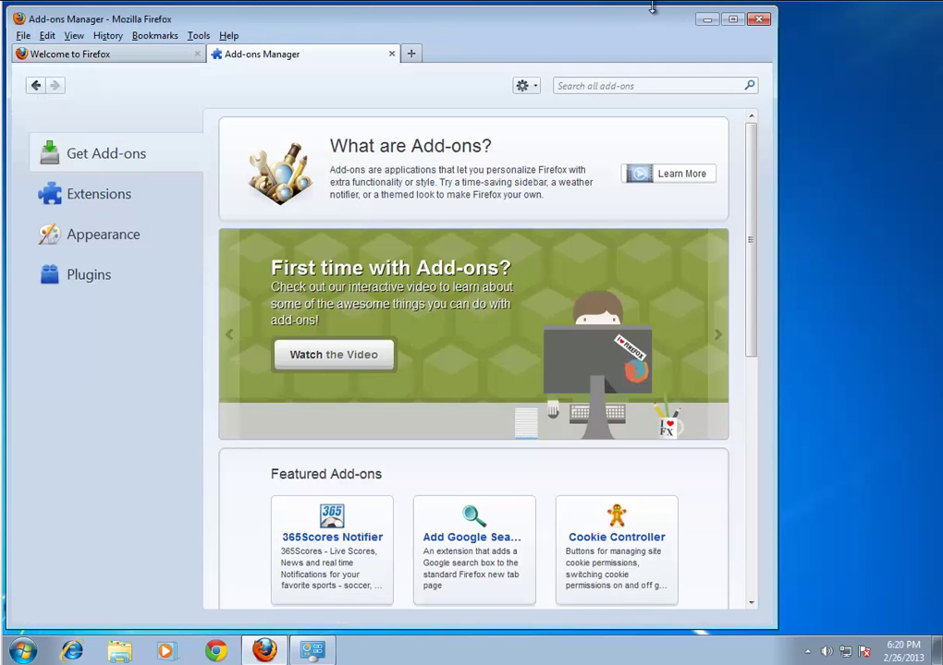
{"action": "left_click", "coordinate": [757, 19]}
{"action": "left_click", "coordinate": [356, 351]}
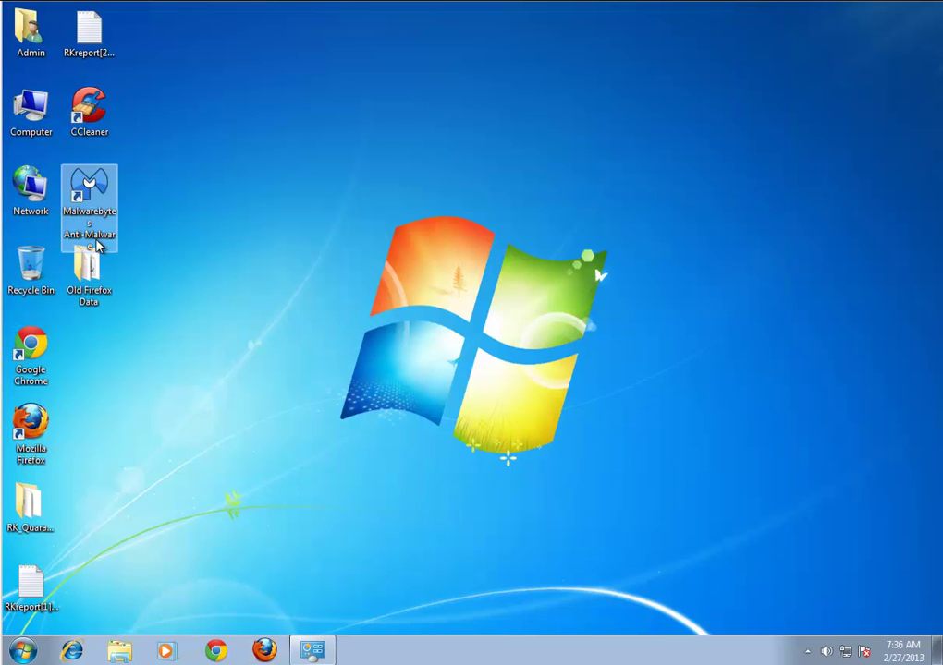
- Gather the Old Firefox Data folder, both RKreport files and the RK_Quarantine folder in one column on an empty area of the desktop
{"action": "left_click", "coordinate": [89, 273]}
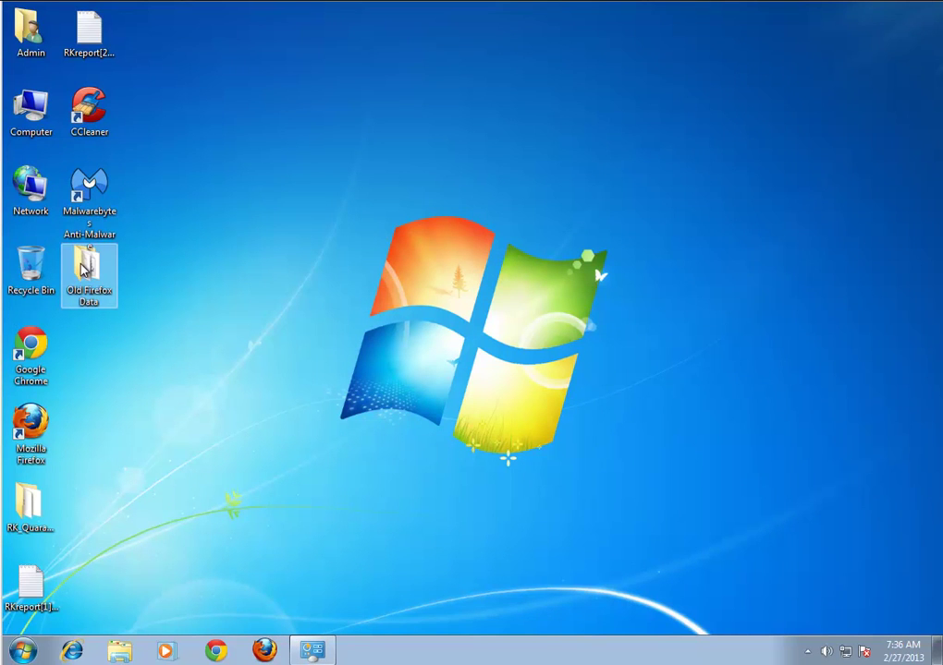
{"action": "left_click_drag", "start_coordinate": [91, 294], "coordinate": [263, 214]}
{"action": "left_click_drag", "start_coordinate": [96, 43], "coordinate": [274, 285]}
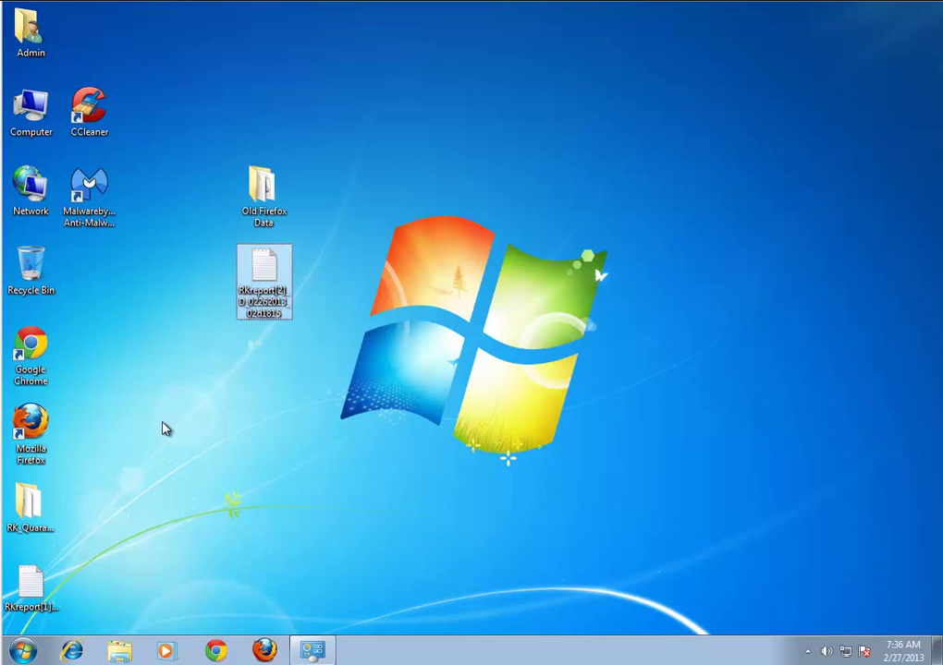
{"action": "left_click_drag", "start_coordinate": [33, 515], "coordinate": [268, 351]}
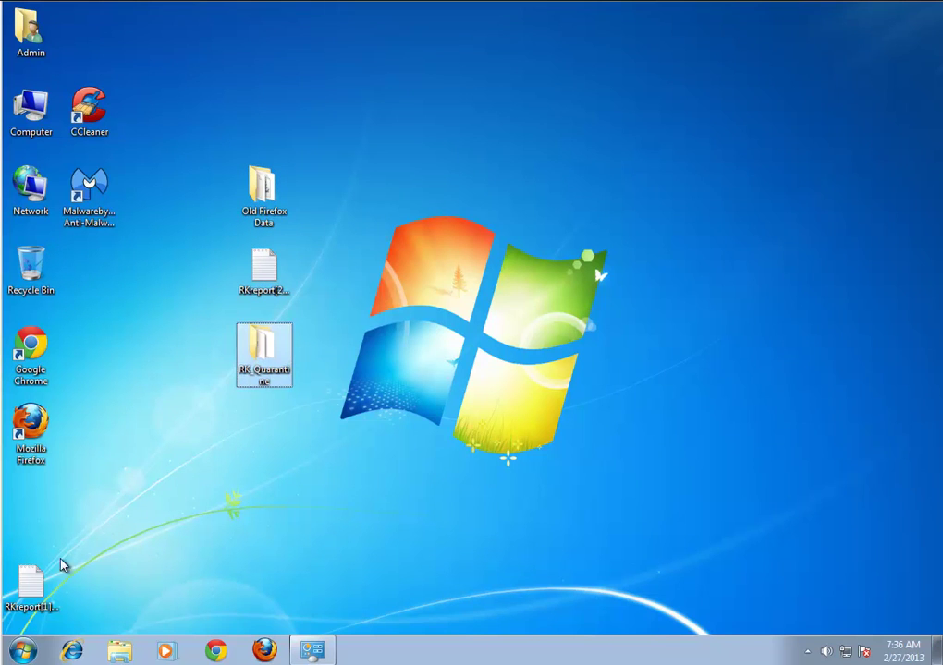
{"action": "left_click_drag", "start_coordinate": [34, 582], "coordinate": [268, 427]}
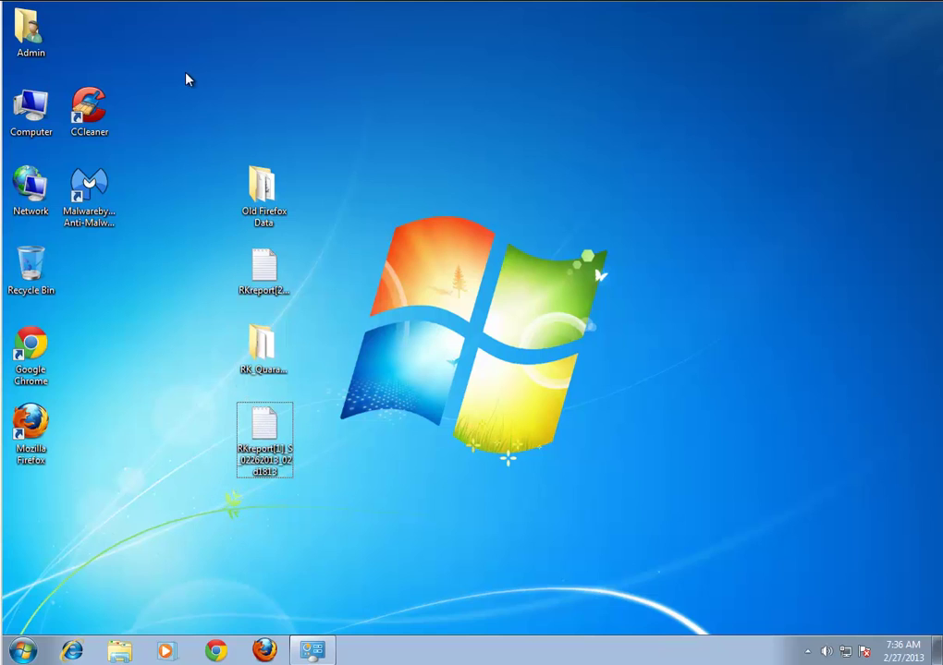
- Move the gathered Old Firefox Data, RK_Quarantine and two RKreport items from the desktop to the Recycle Bin
{"action": "left_click_drag", "start_coordinate": [214, 122], "coordinate": [352, 515]}
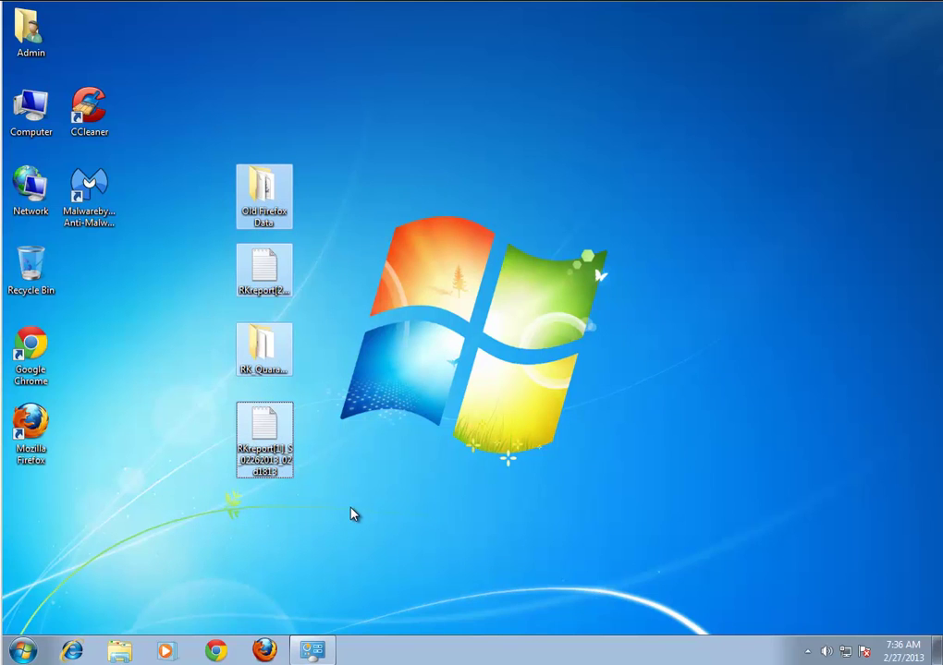
{"action": "right_click", "coordinate": [273, 208]}
{"action": "left_click", "coordinate": [364, 444]}
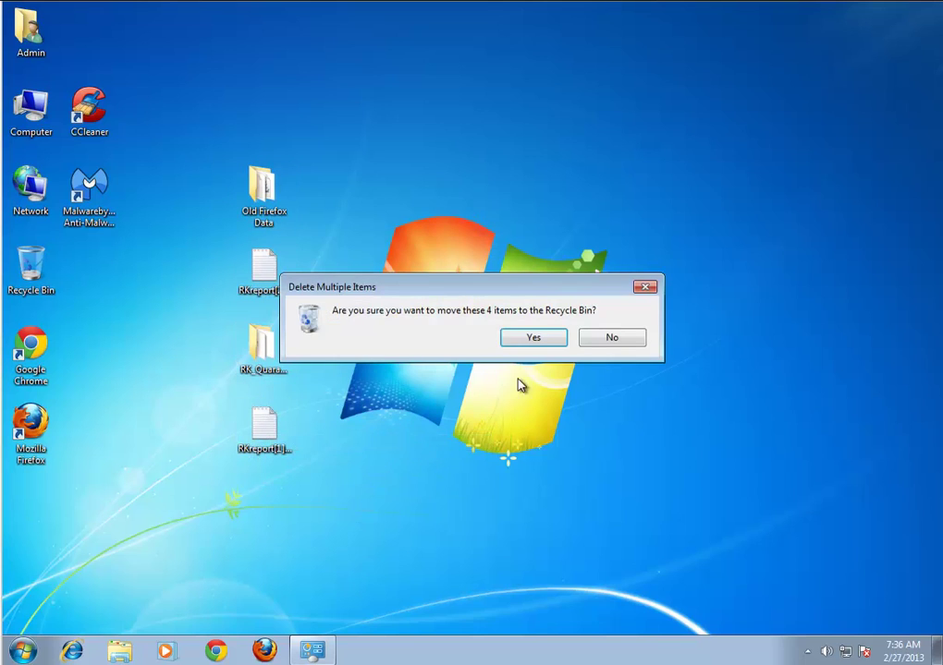
{"action": "left_click", "coordinate": [545, 340]}
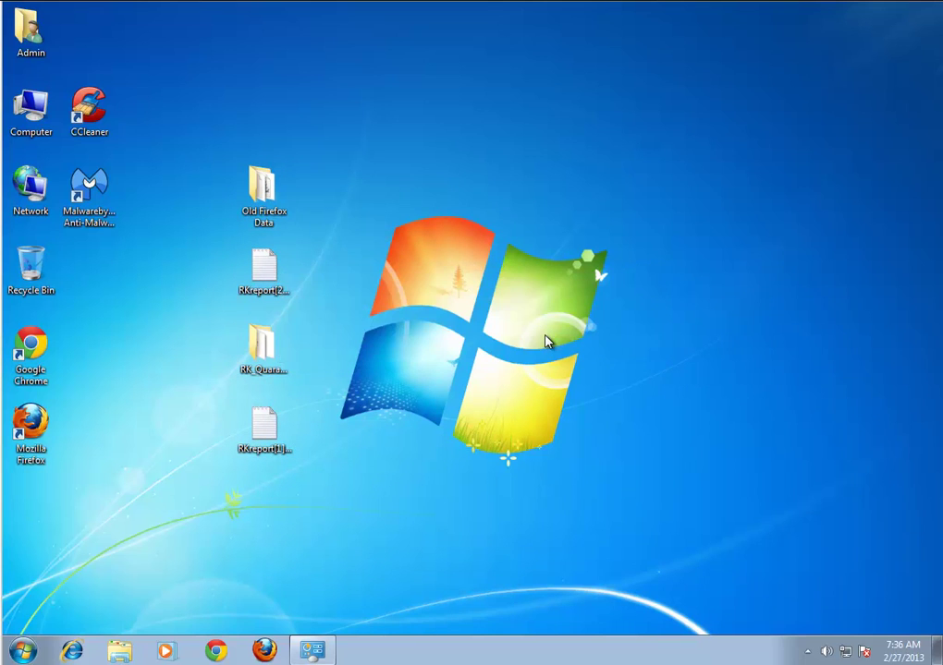
- Empty the Recycle Bin to permanently delete its contents, and deselect it on the desktop
{"action": "right_click", "coordinate": [42, 270]}
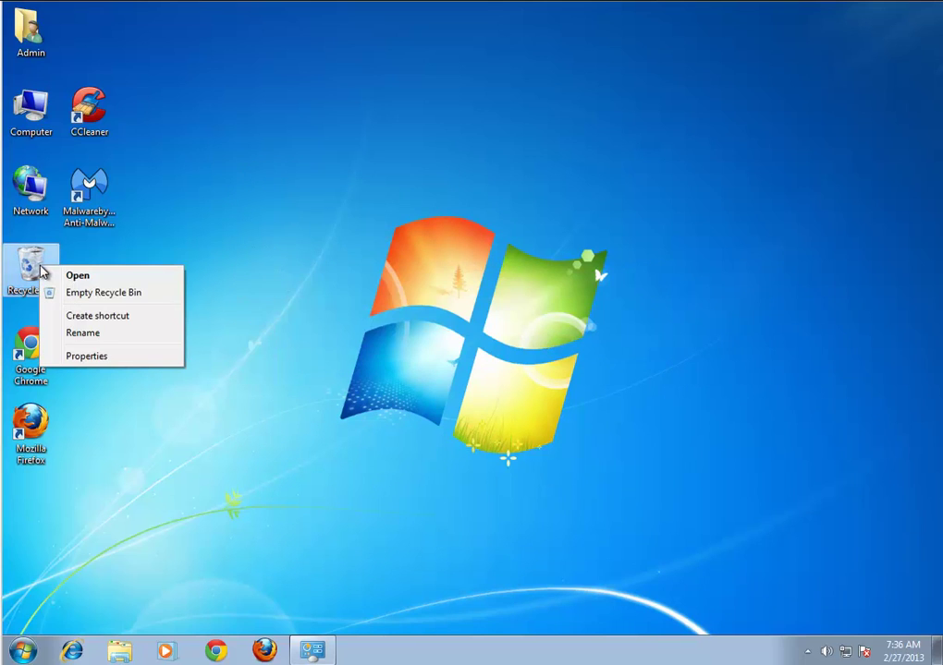
{"action": "left_click", "coordinate": [107, 293]}
{"action": "left_click", "coordinate": [530, 340]}
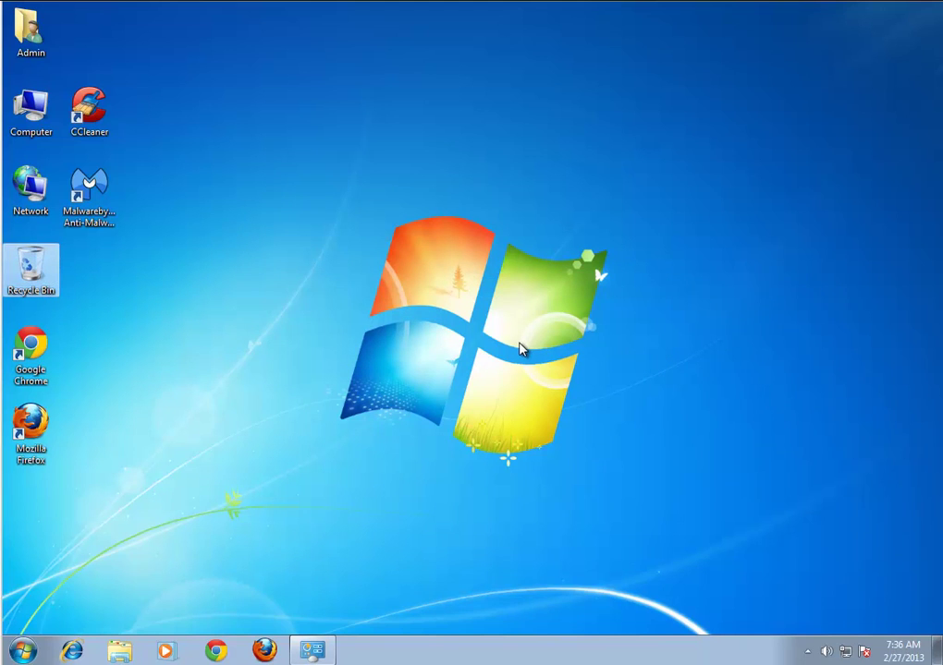
{"action": "left_click", "coordinate": [517, 349]}
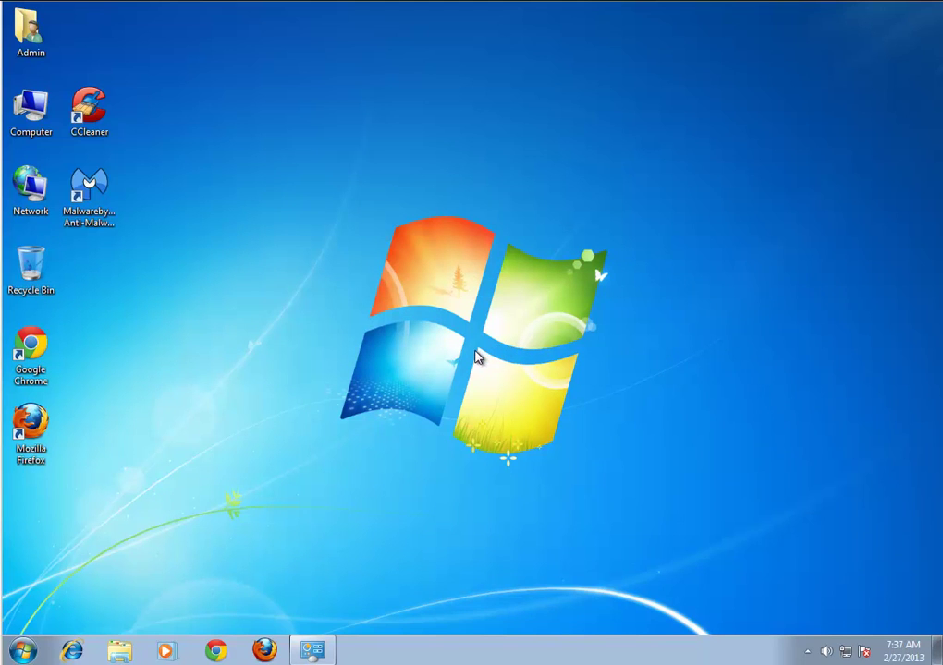